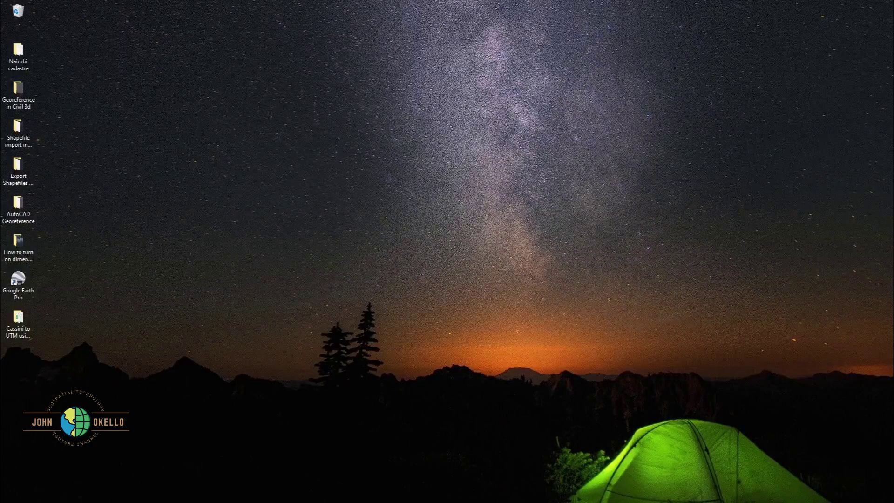
# - Open Computer Management from This PC, display Disk Management, and close both windows again
pyautogui.press('super+e')
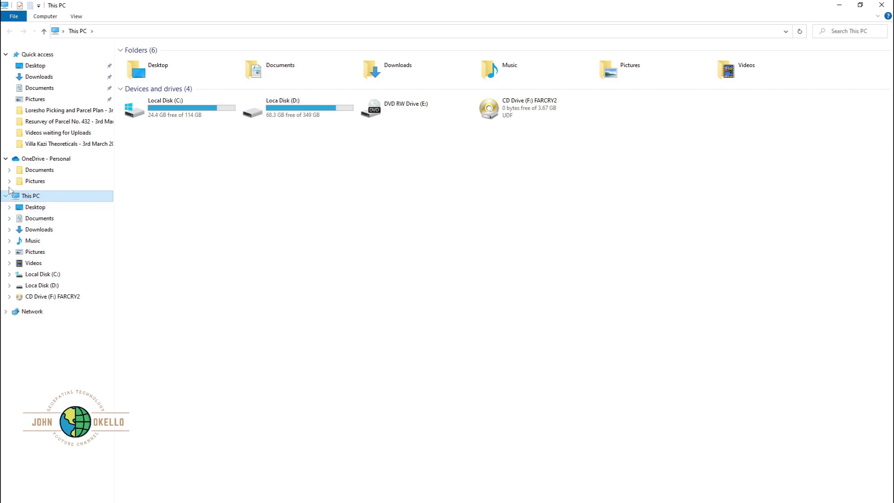
pyautogui.click(5, 159)
pyautogui.click(5, 174)
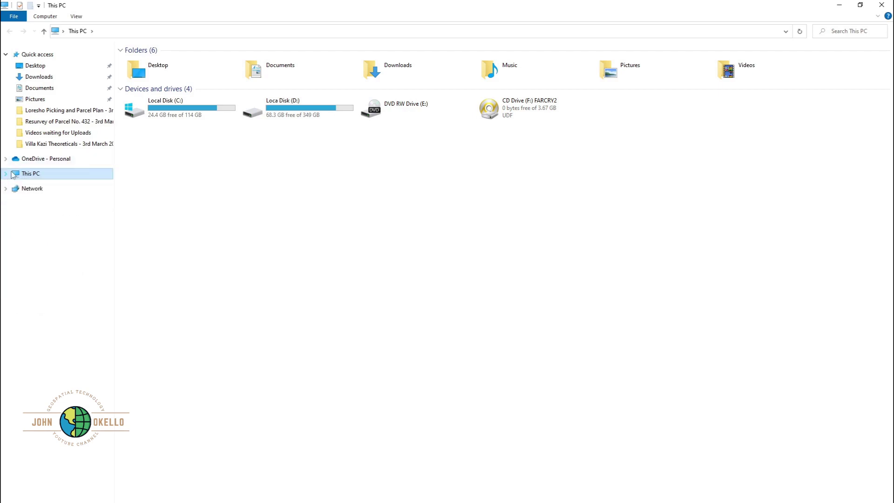
pyautogui.rightClick(49, 180)
pyautogui.click(72, 200)
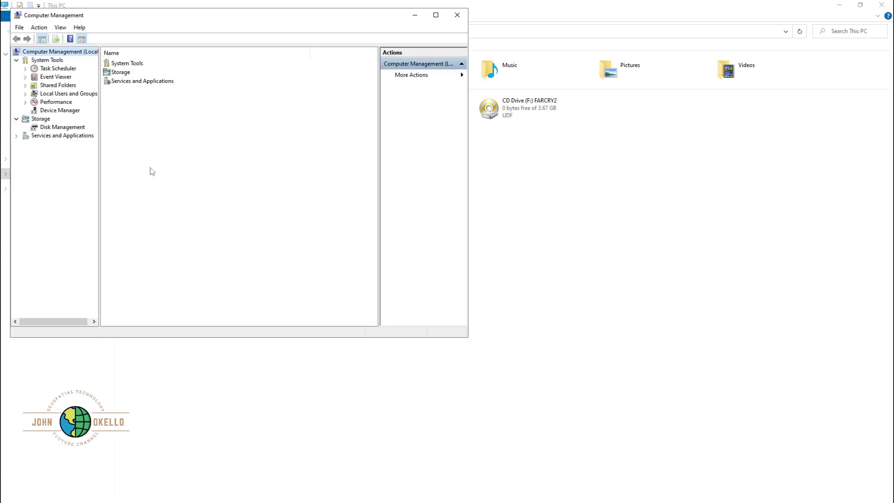
pyautogui.click(436, 15)
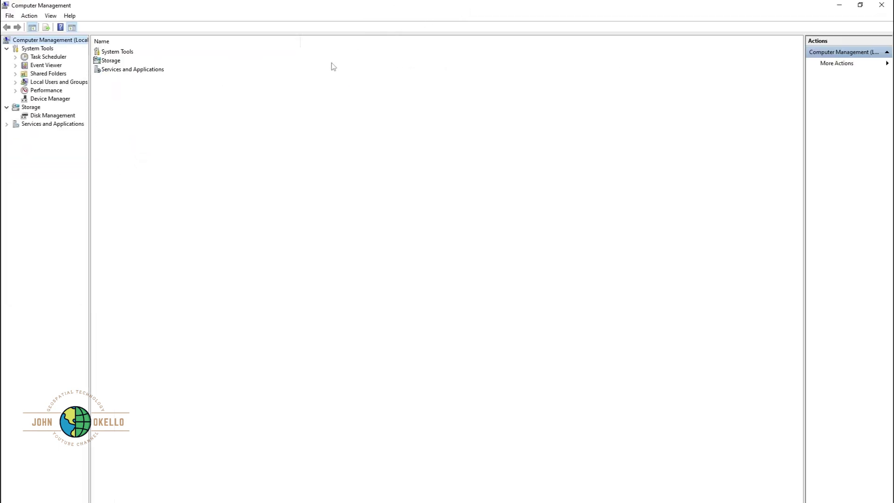
pyautogui.click(47, 116)
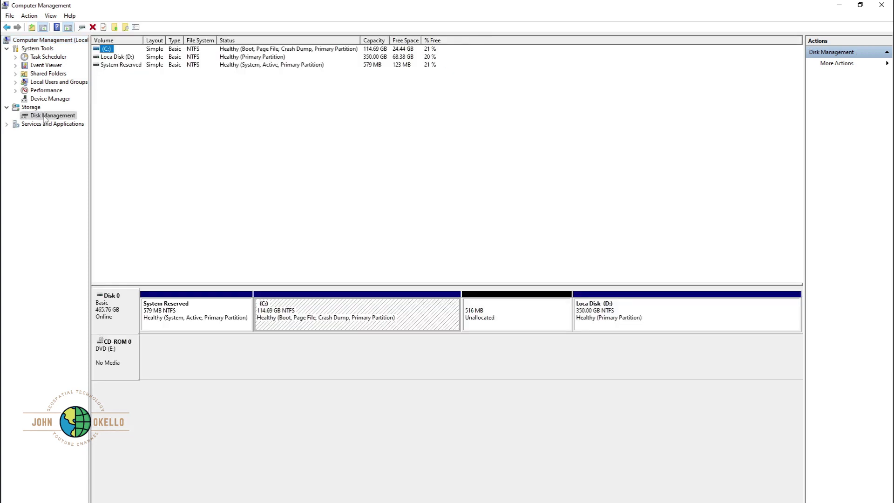
pyautogui.click(883, 5)
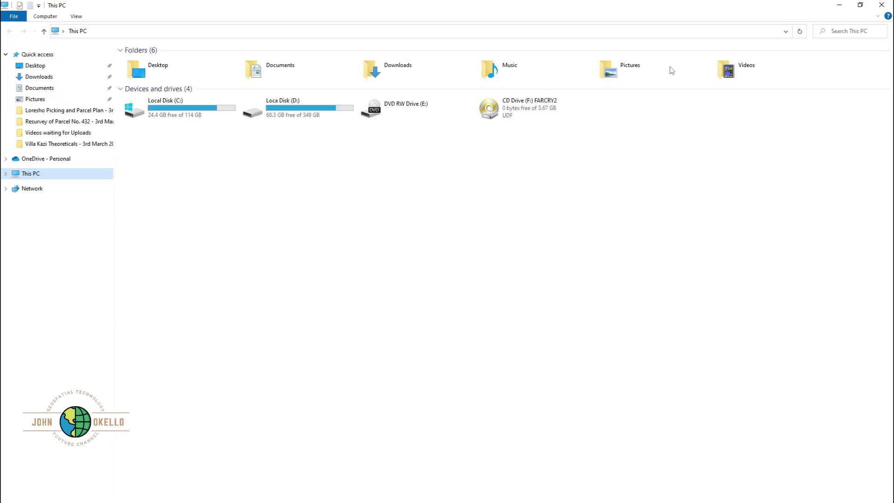
pyautogui.click(879, 4)
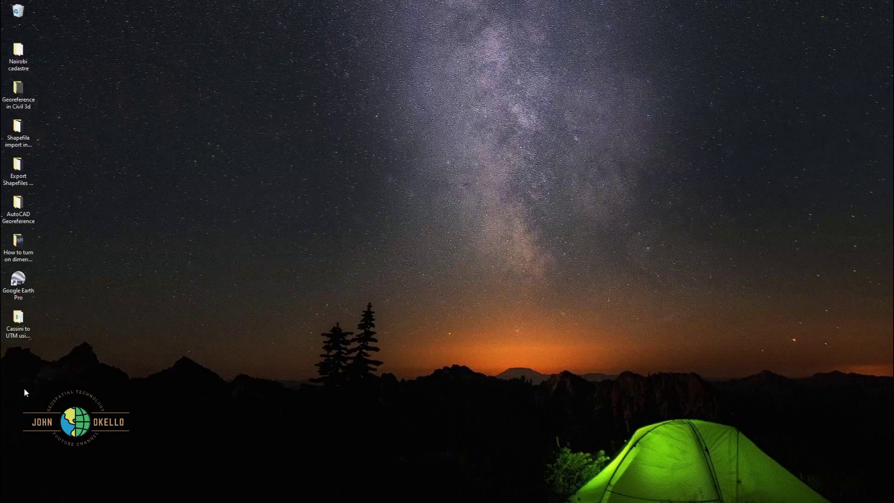
# - Search Windows for "comp", open Computer Management maximized, and display Disk Management
pyautogui.press('super+s')
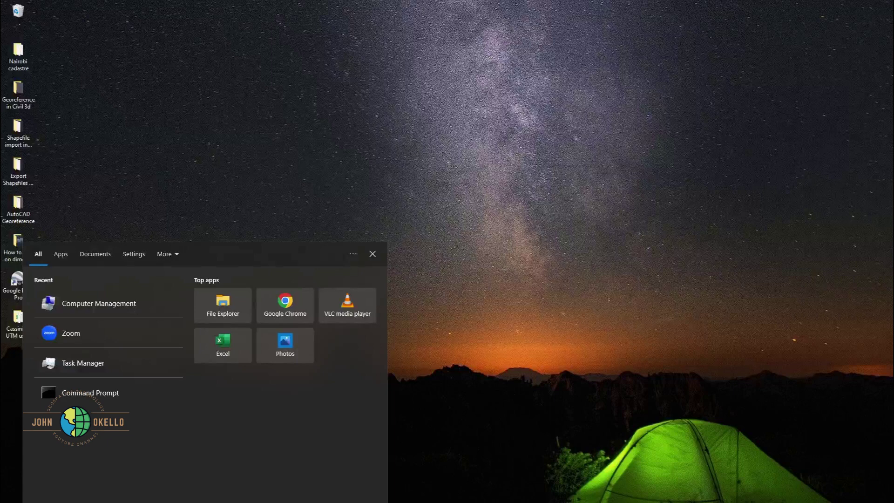
pyautogui.write('comp')
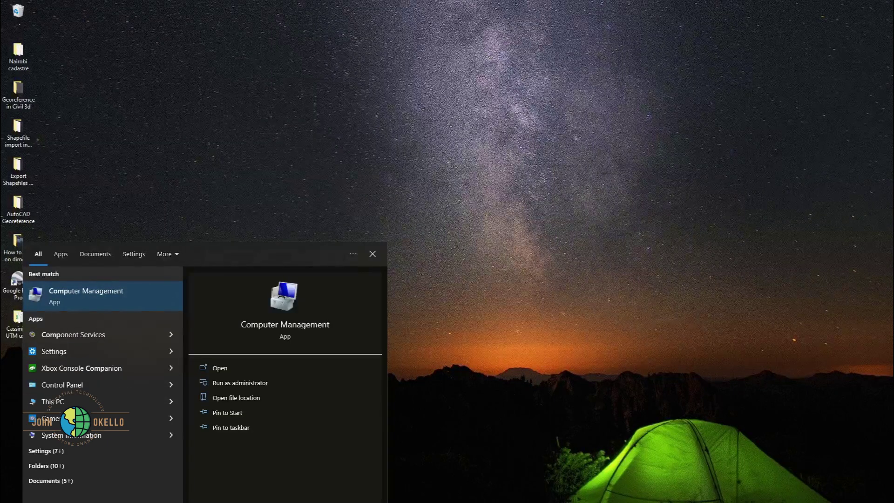
pyautogui.click(77, 295)
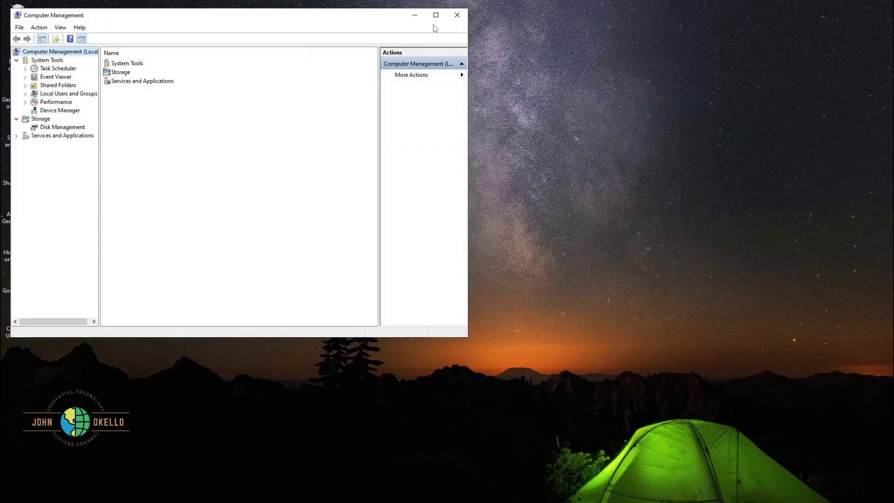
pyautogui.click(436, 15)
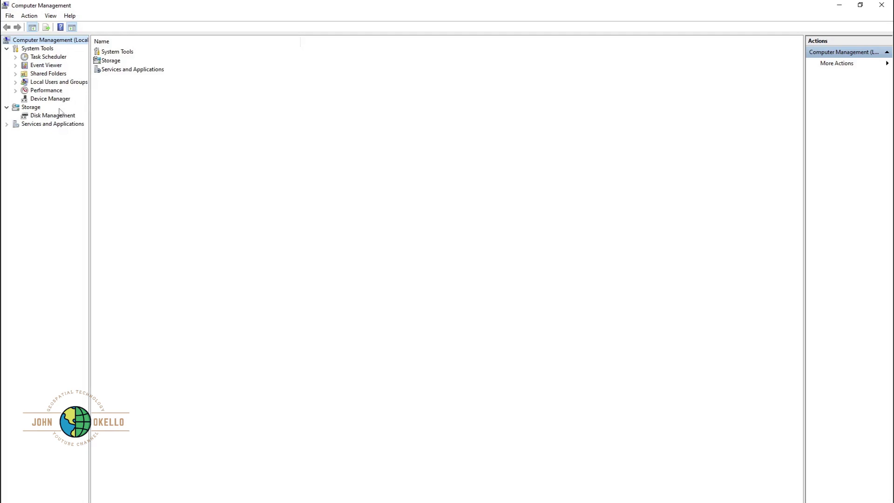
pyautogui.click(43, 117)
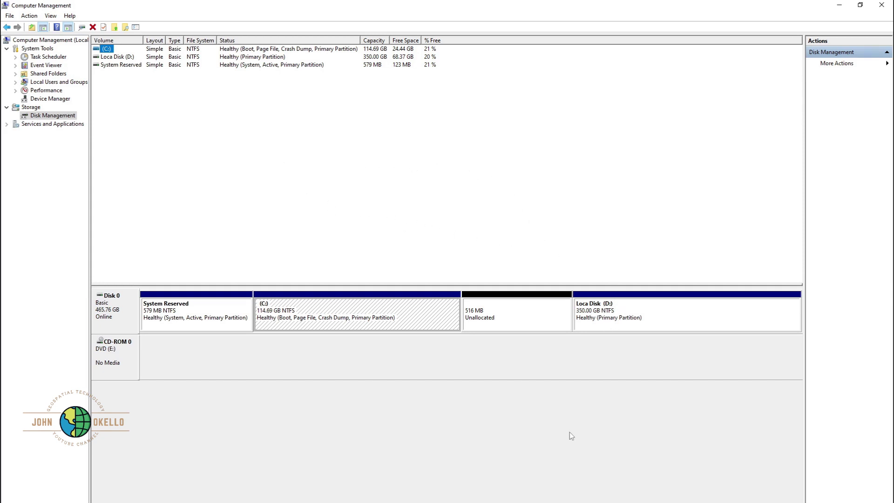
# - Examine the existing drives under This PC in File Explorer with the Folders group collapsed, and return to Disk Management
pyautogui.click(838, 5)
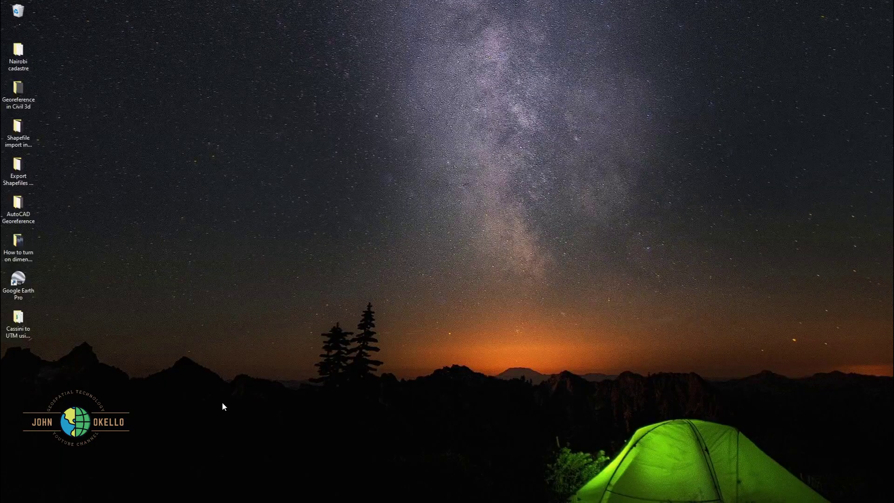
pyautogui.press('super+e')
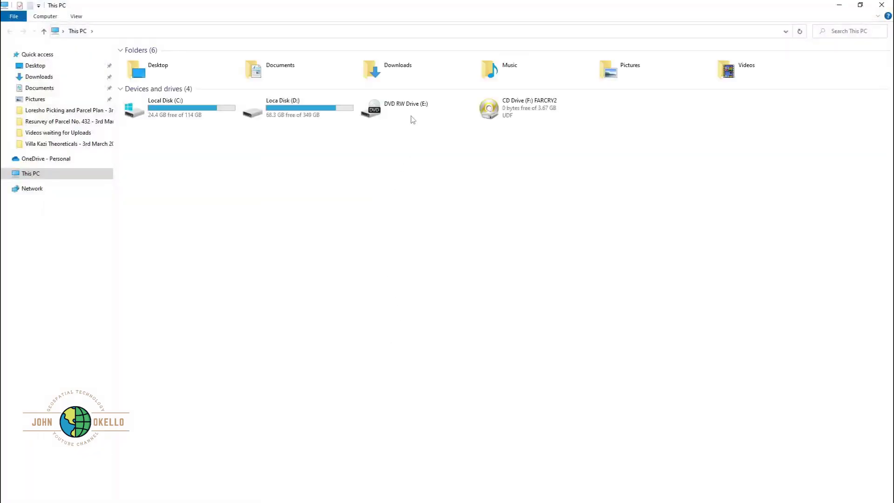
pyautogui.click(128, 50)
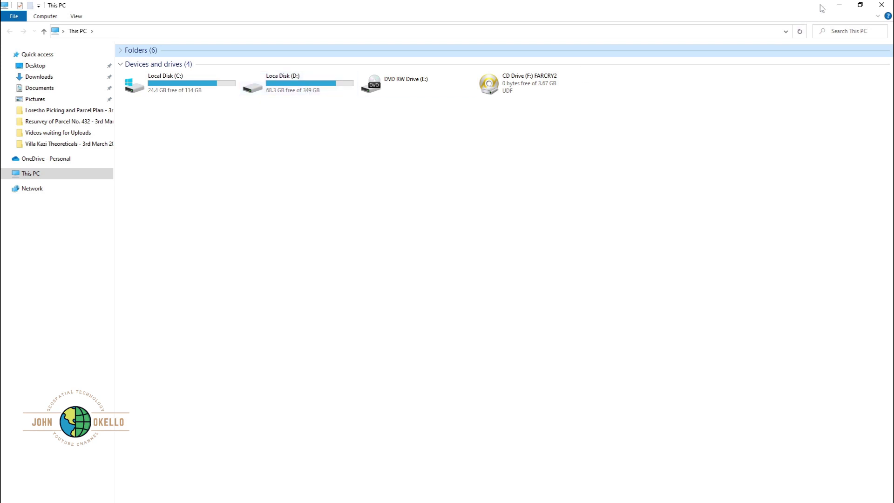
pyautogui.click(883, 5)
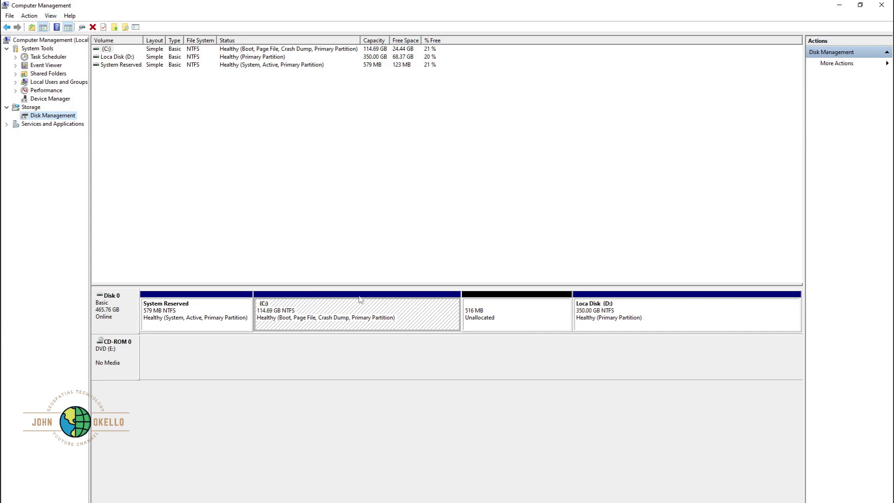
# - Open the Shrink Volume settings for the Loca Disk (D:) partition and move the dialog clear of the volume list
pyautogui.click(113, 57)
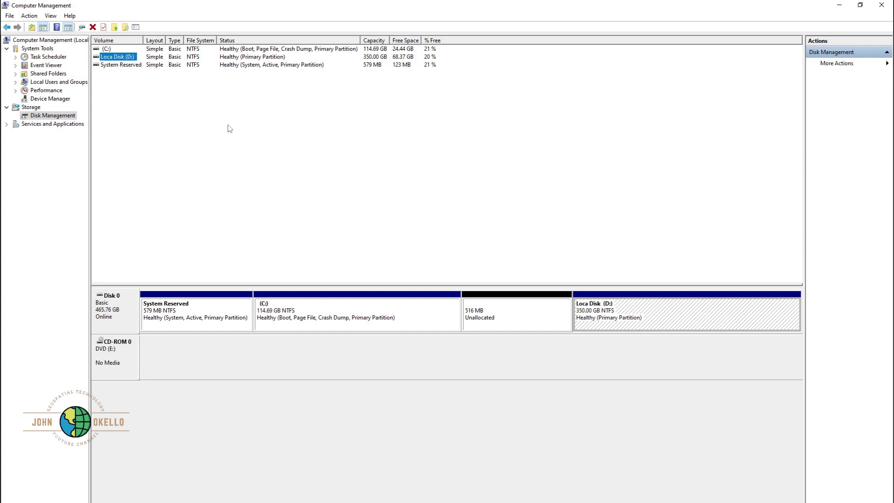
pyautogui.click(624, 318)
pyautogui.rightClick(641, 313)
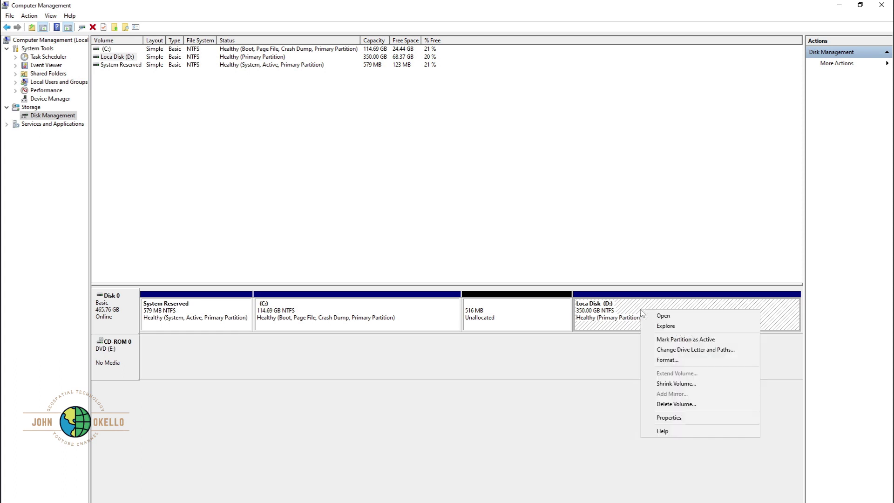
pyautogui.click(632, 311)
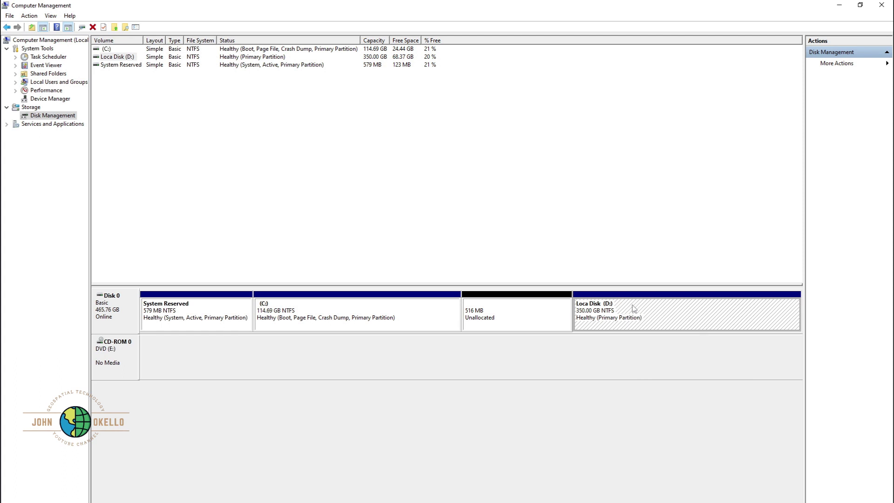
pyautogui.rightClick(634, 307)
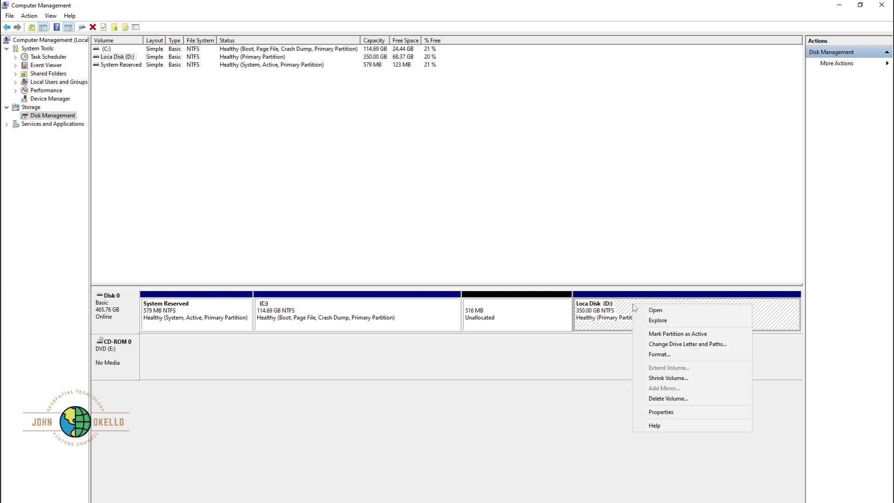
pyautogui.click(678, 379)
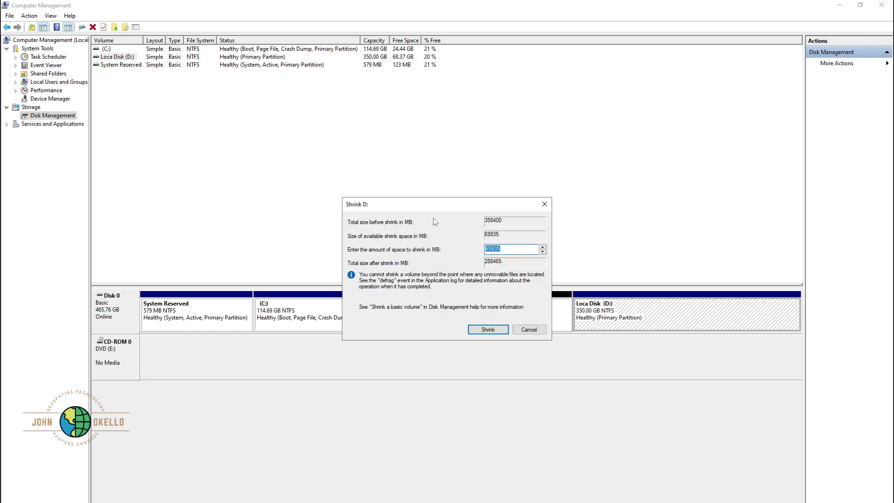
pyautogui.moveTo(432, 207); pyautogui.dragTo(405, 259)
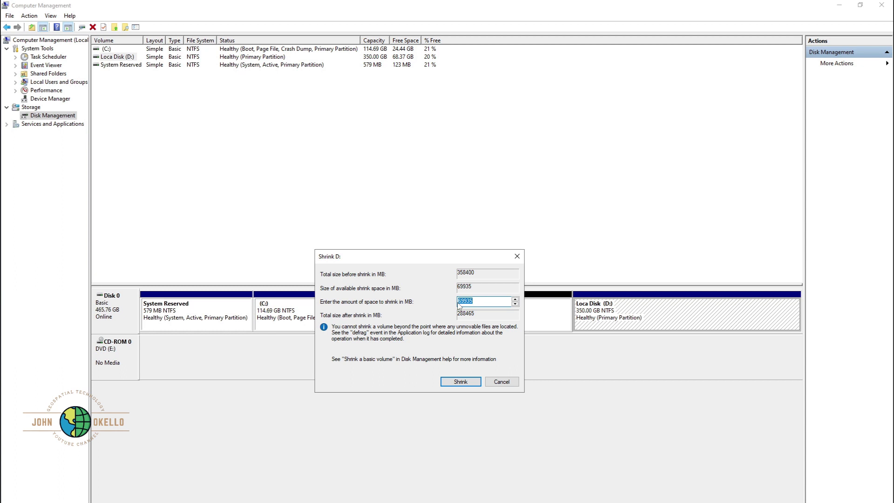
# - Calculate 5 × 1024 in Calculator and shrink the D: volume by 5120 MB
pyautogui.press('XF86Calculator')
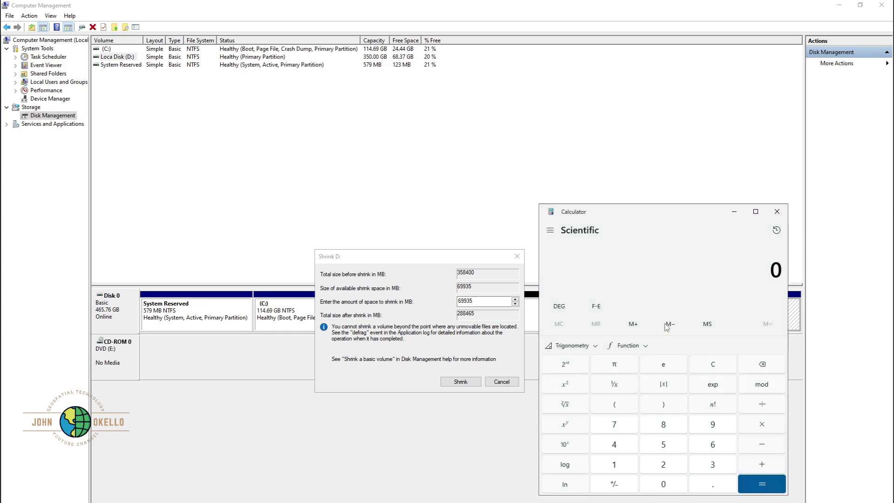
pyautogui.click(659, 447)
pyautogui.write('1024')
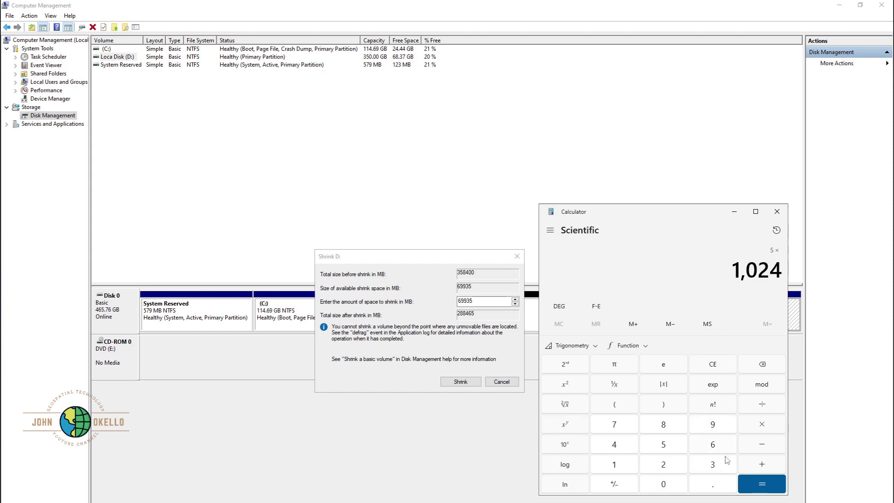
pyautogui.click(756, 483)
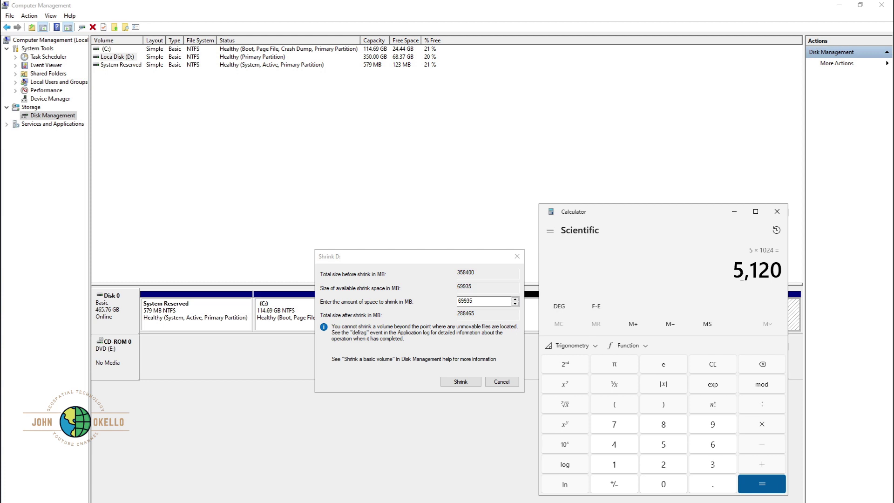
pyautogui.click(776, 211)
pyautogui.write('5120')
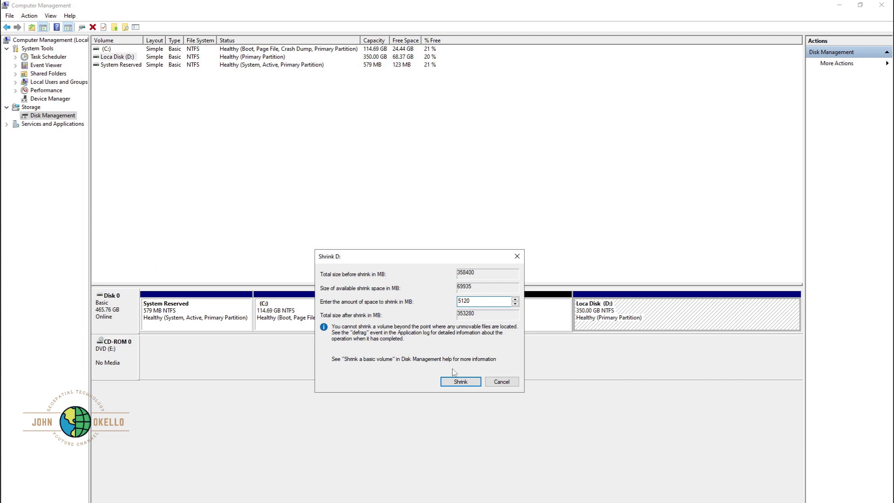
pyautogui.click(461, 381)
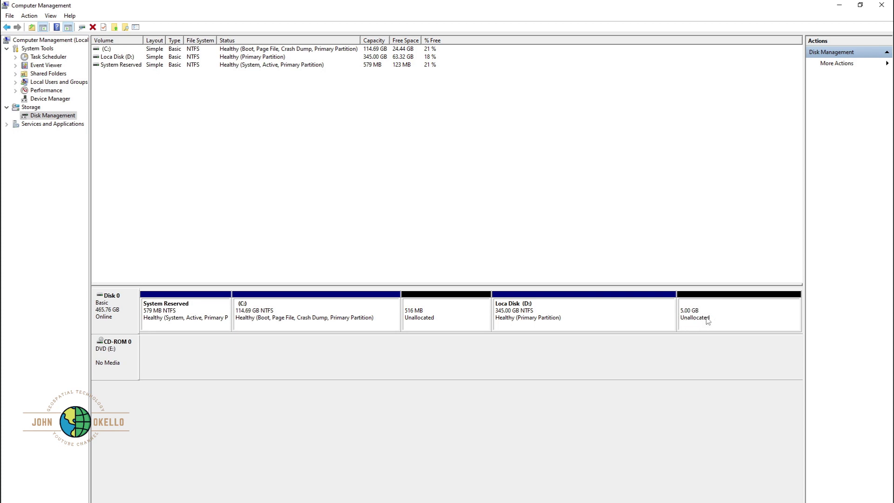
# - Refresh This PC in File Explorer to check the listed drives, and return to Disk Management
pyautogui.click(839, 5)
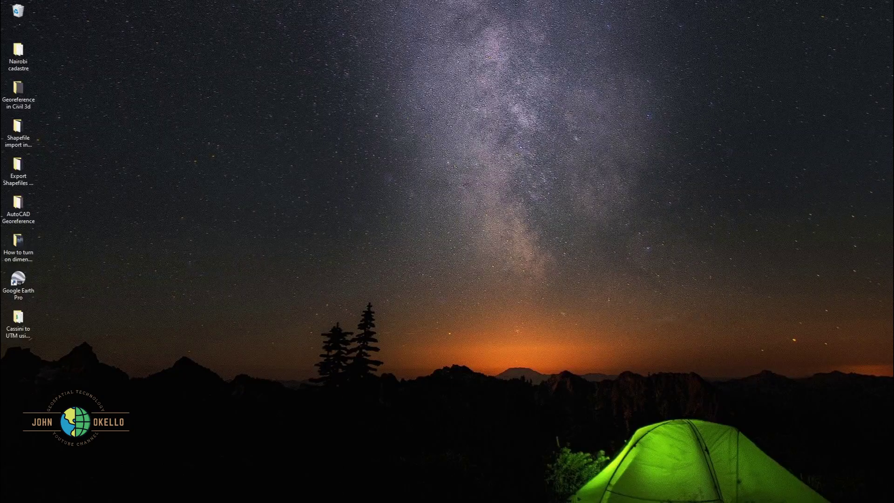
pyautogui.press('super+e')
pyautogui.rightClick(286, 142)
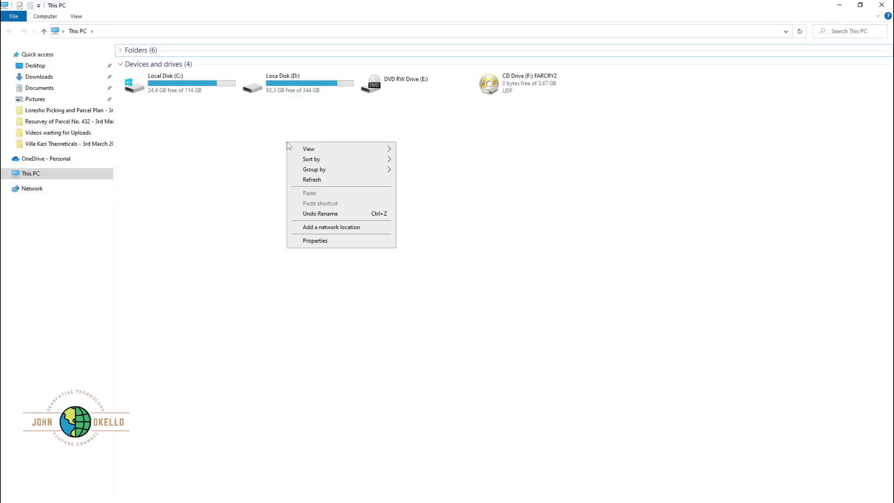
pyautogui.click(312, 180)
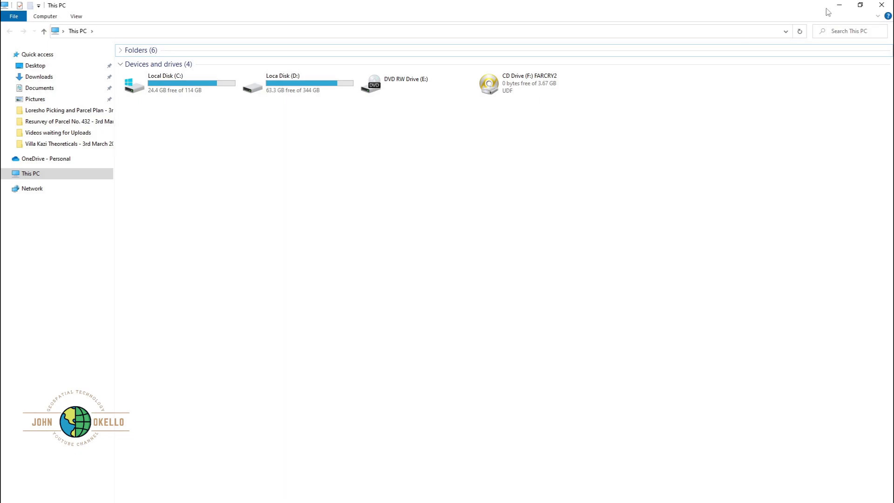
pyautogui.click(840, 6)
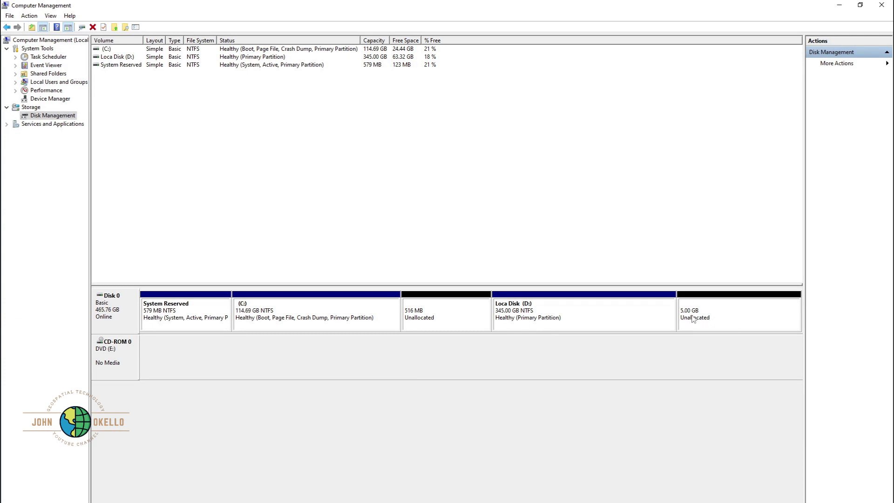
# - Start a new simple volume on the 5.00 GB unallocated space of Disk 0 and accept the volume size of 5120 MB
pyautogui.click(720, 309)
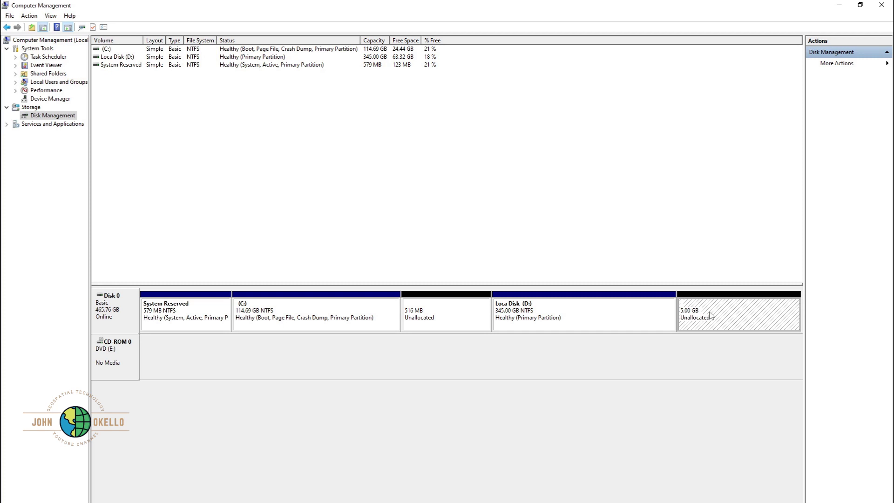
pyautogui.rightClick(709, 315)
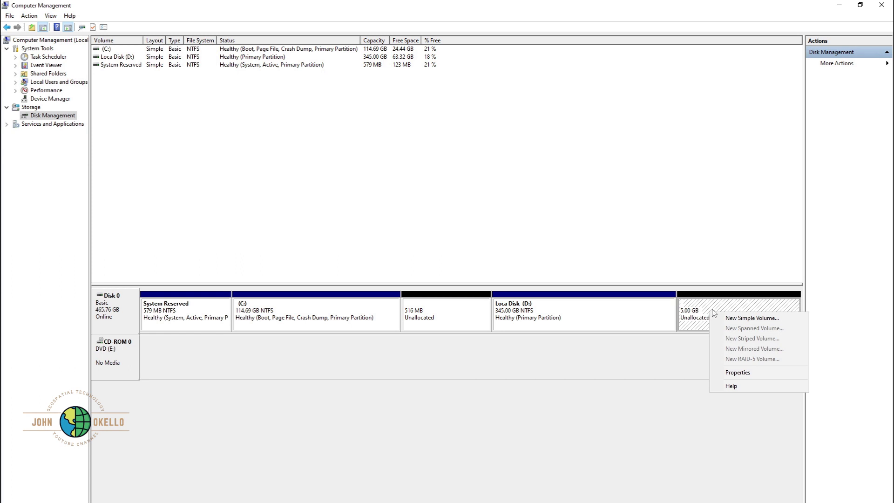
pyautogui.click(740, 321)
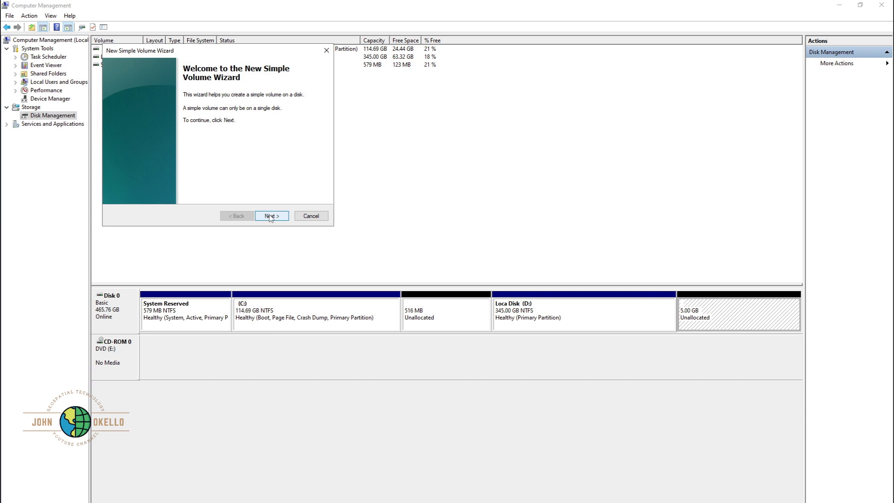
pyautogui.moveTo(226, 51); pyautogui.dragTo(432, 222)
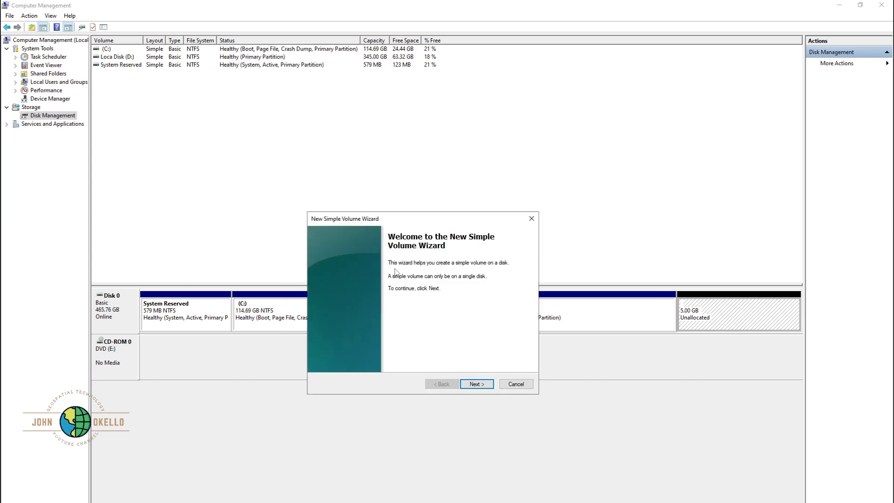
pyautogui.click(475, 385)
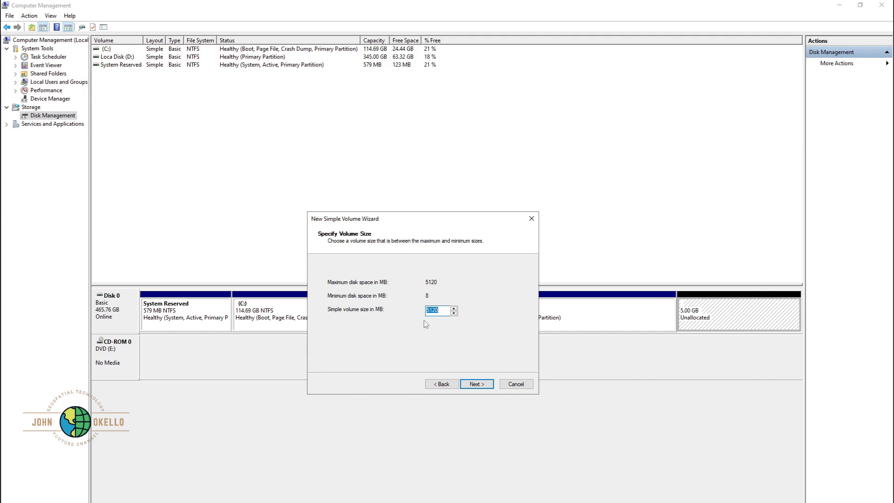
pyautogui.click(473, 384)
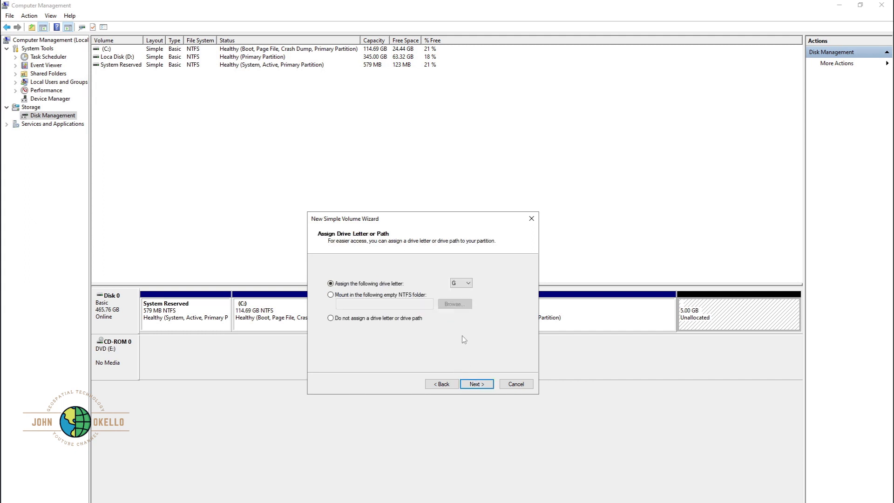
# - Assign drive letter J, label the NTFS volume Game, finish creating it, and close the new drive's folder window
pyautogui.click(469, 284)
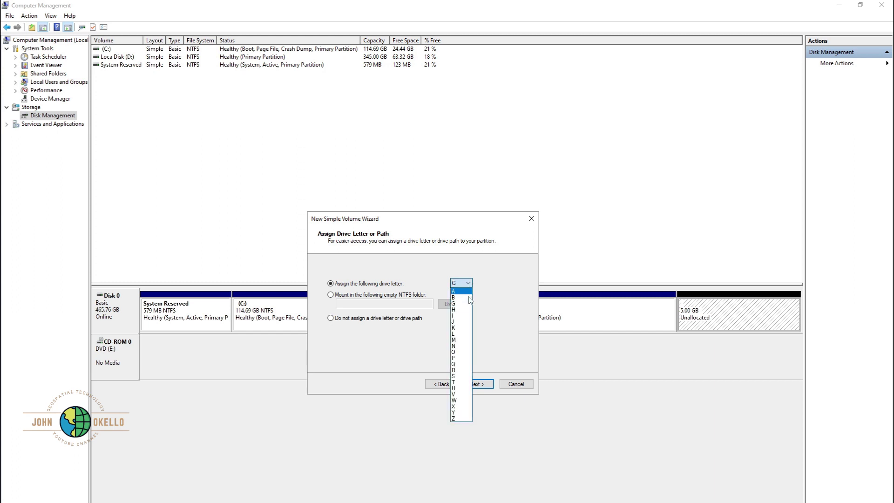
pyautogui.click(461, 321)
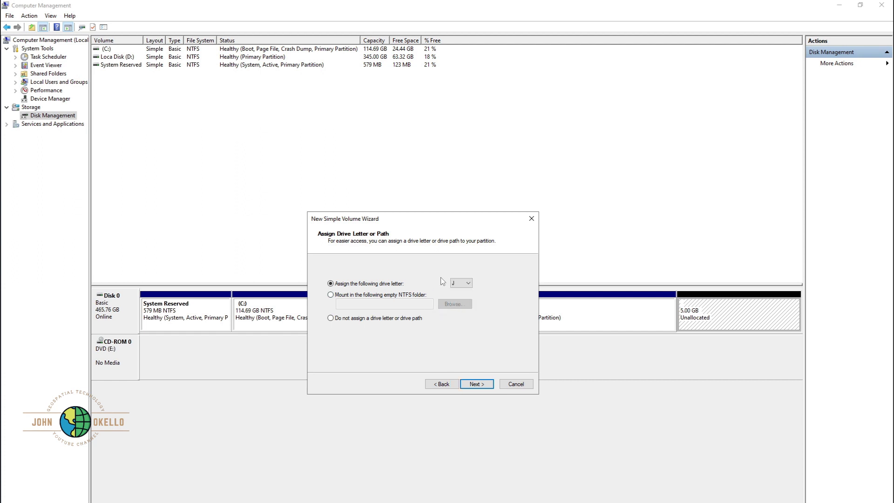
pyautogui.click(478, 384)
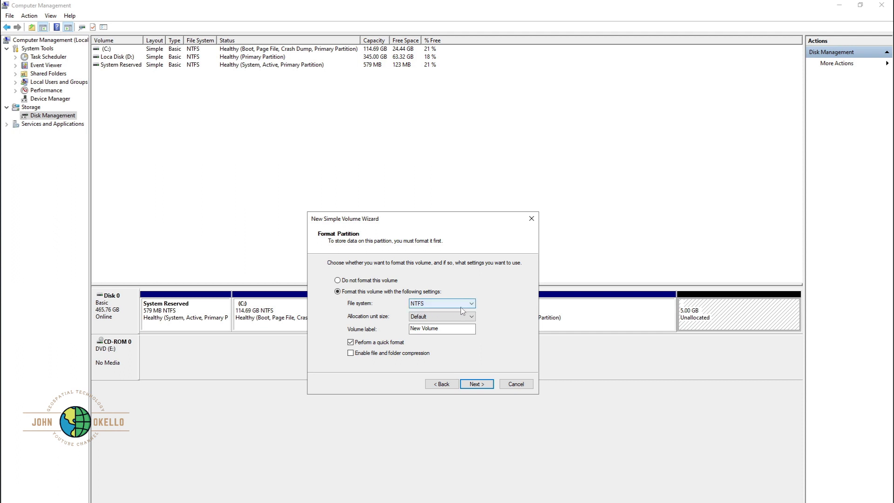
pyautogui.click(448, 331)
pyautogui.moveTo(450, 330); pyautogui.dragTo(369, 332)
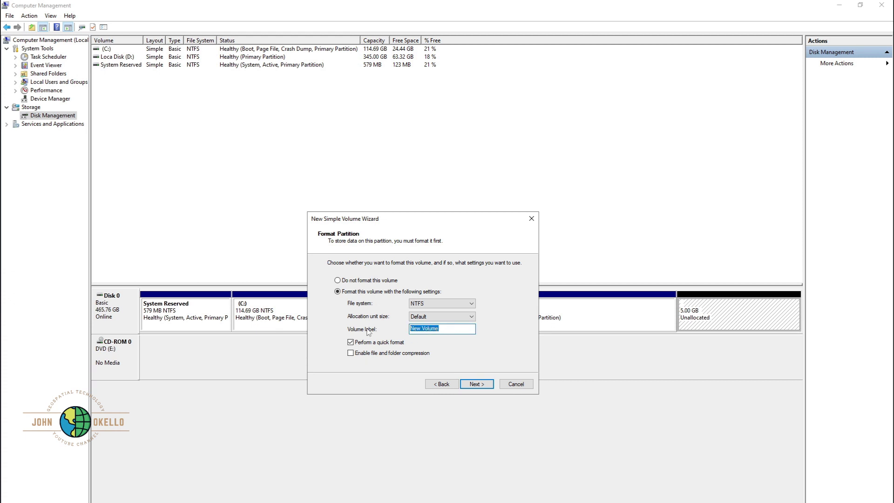
pyautogui.write('Game')
pyautogui.click(474, 384)
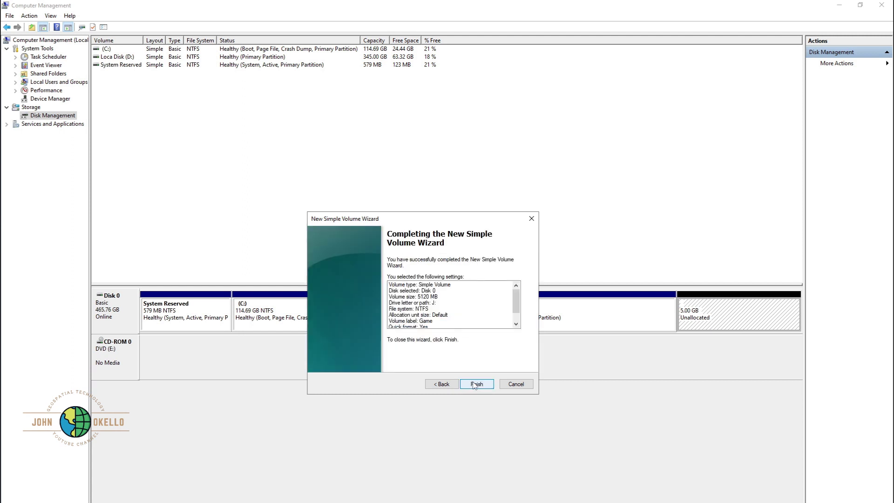
pyautogui.click(473, 384)
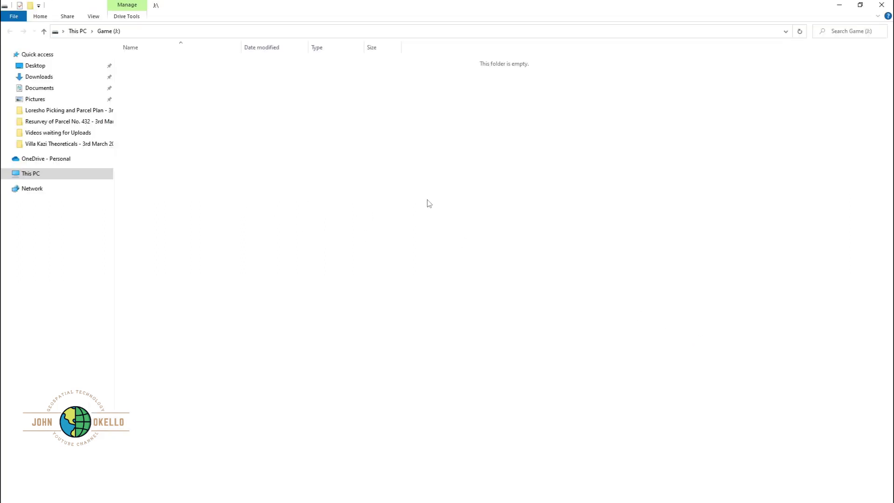
pyautogui.click(881, 4)
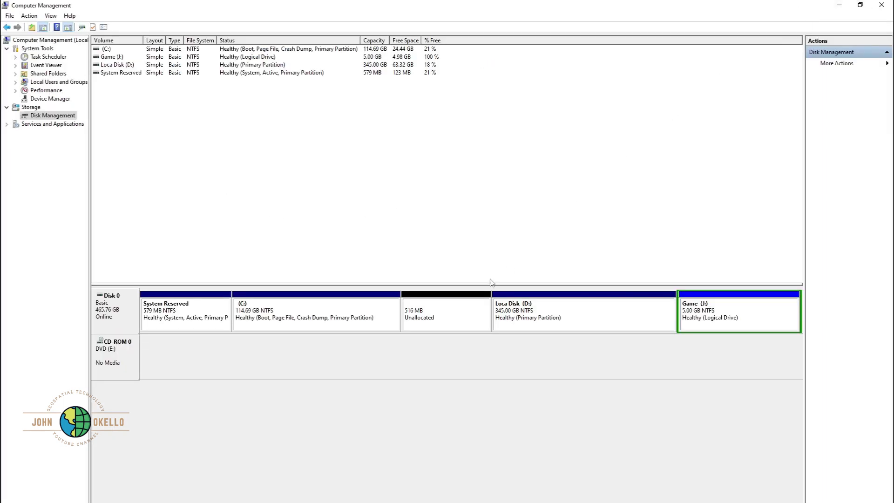
# - Check the drives under This PC in File Explorer, including the contents of Loca Disk (D:), and return to the drive list
pyautogui.click(839, 5)
pyautogui.press('super+e')
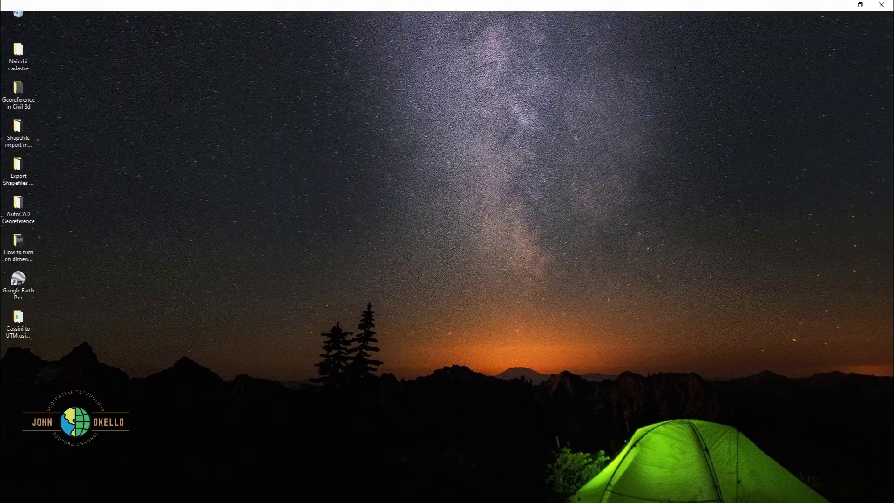
pyautogui.rightClick(460, 251)
pyautogui.click(485, 285)
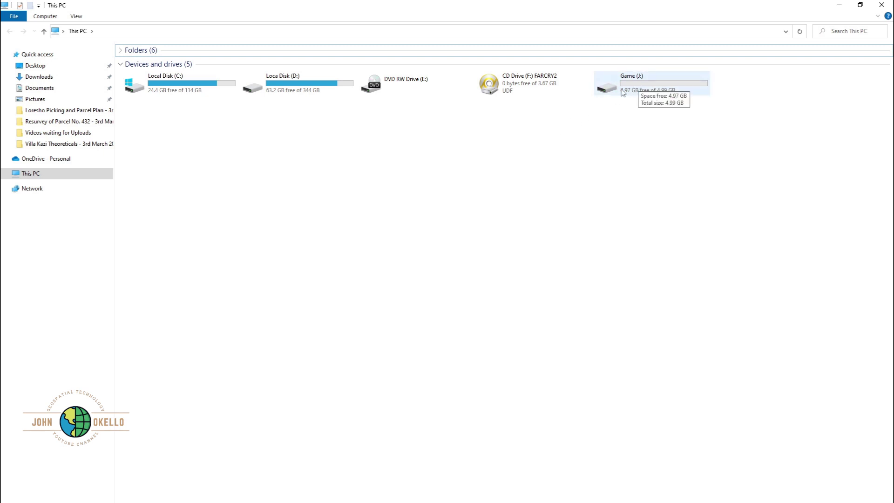
pyautogui.doubleClick(310, 91)
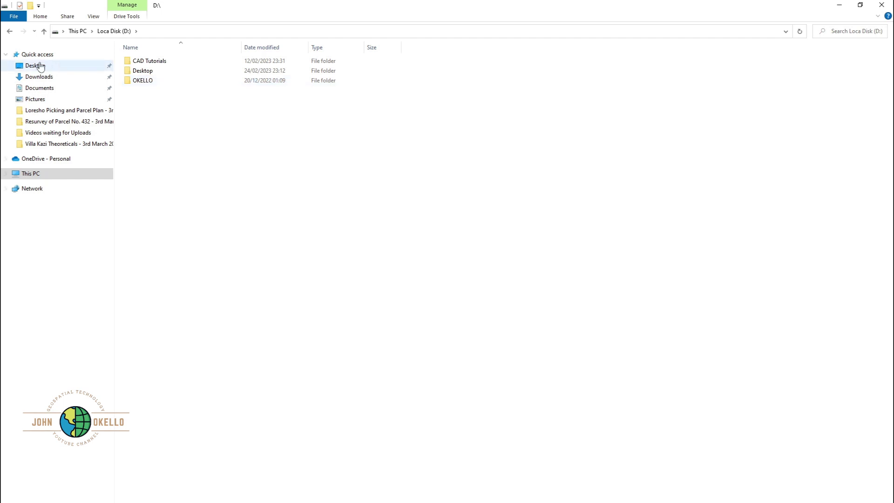
pyautogui.click(9, 30)
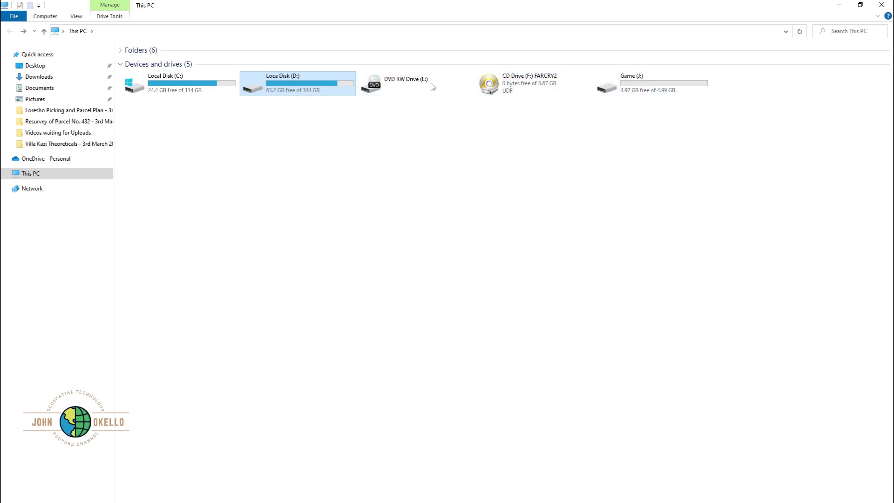
# - Compare the D: and Game (J:) sizes in Disk Management and in File Explorer, and return to Disk Management
pyautogui.click(840, 8)
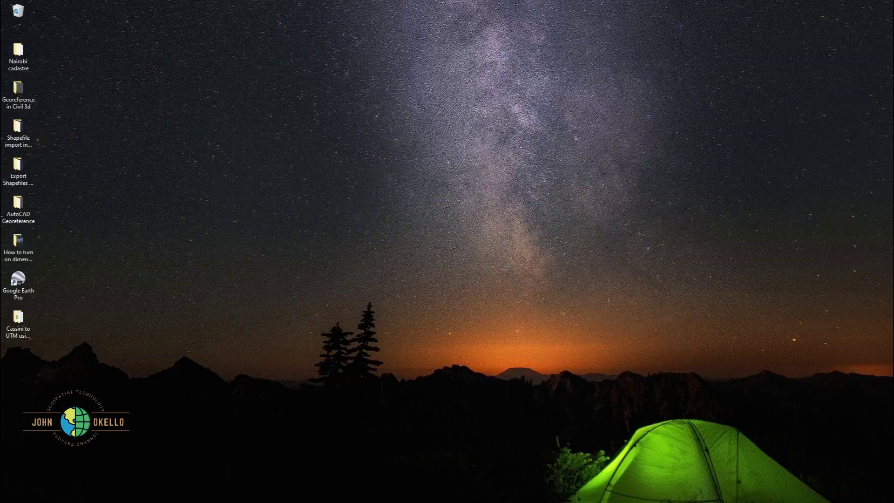
pyautogui.hotkey('alt', 'Tab')
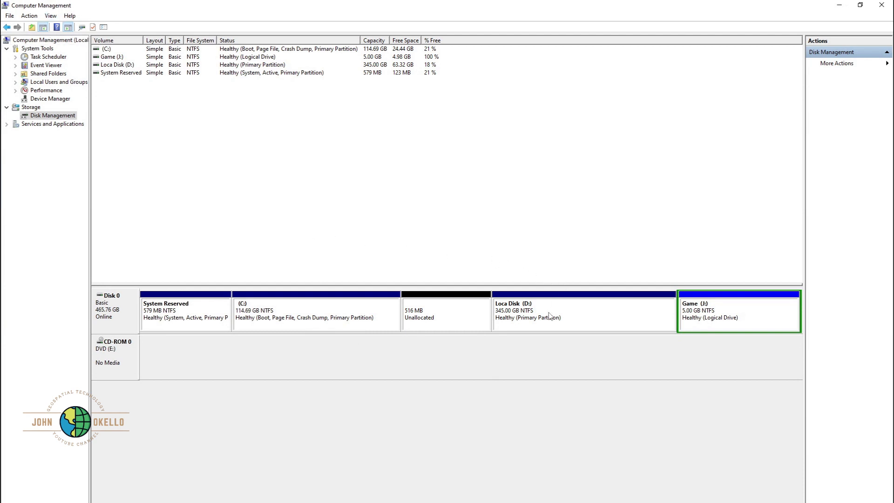
pyautogui.click(841, 5)
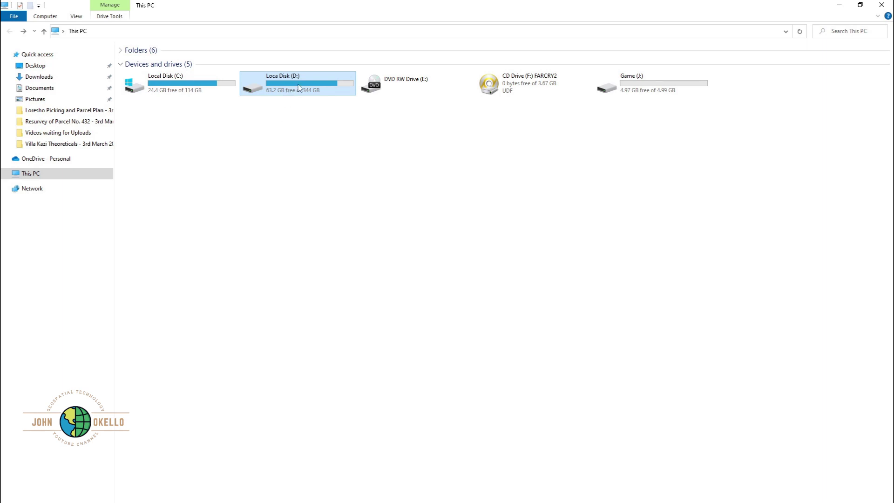
pyautogui.moveTo(279, 84)
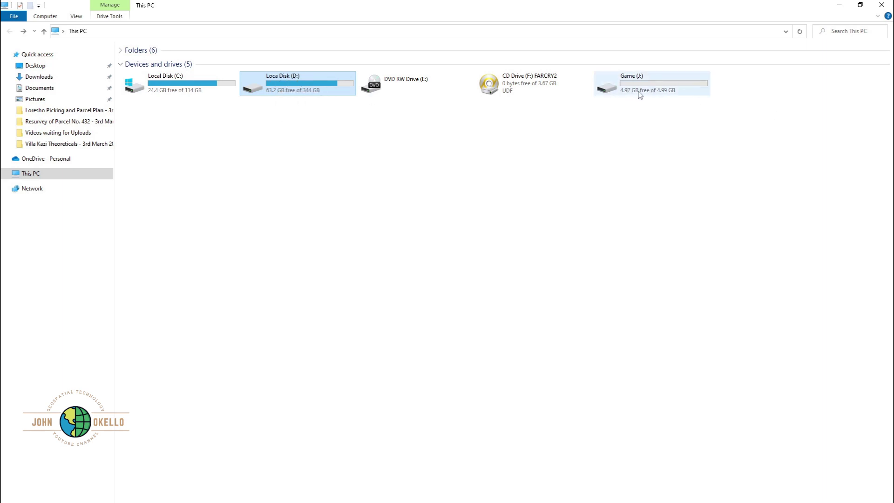
pyautogui.moveTo(638, 91)
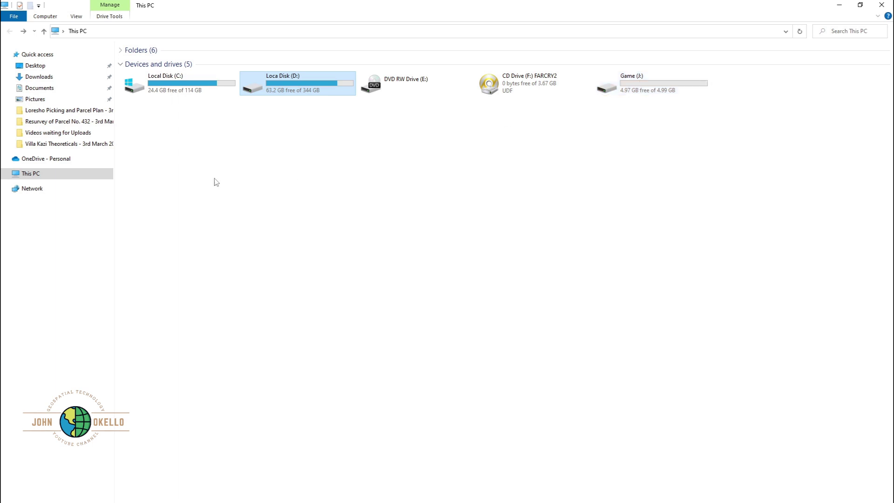
pyautogui.click(879, 6)
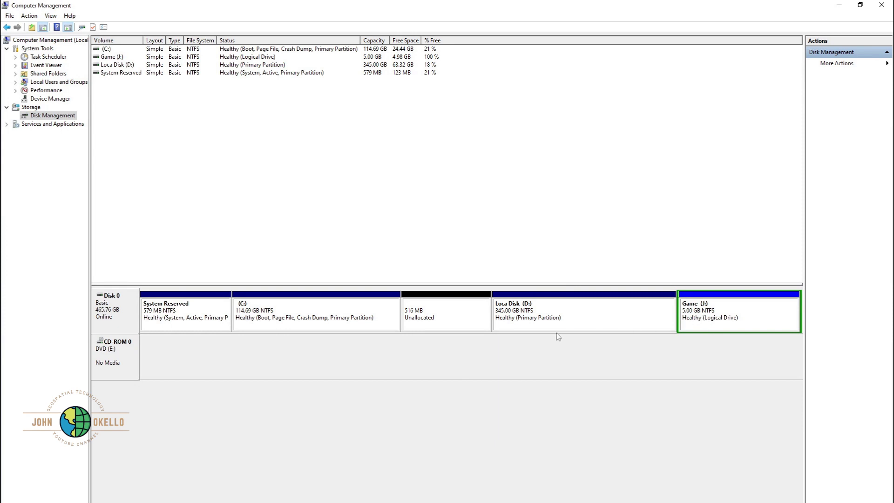
# - Delete the Game (J:) volume from Disk 0
pyautogui.rightClick(712, 313)
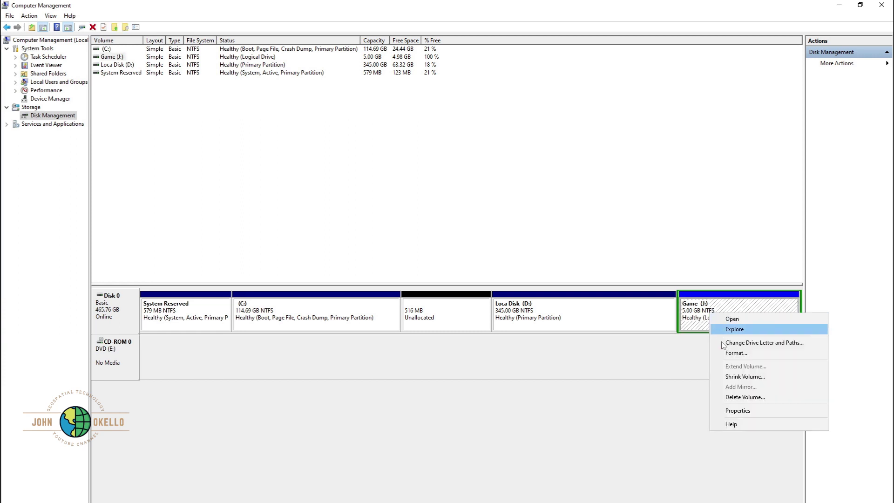
pyautogui.click(736, 397)
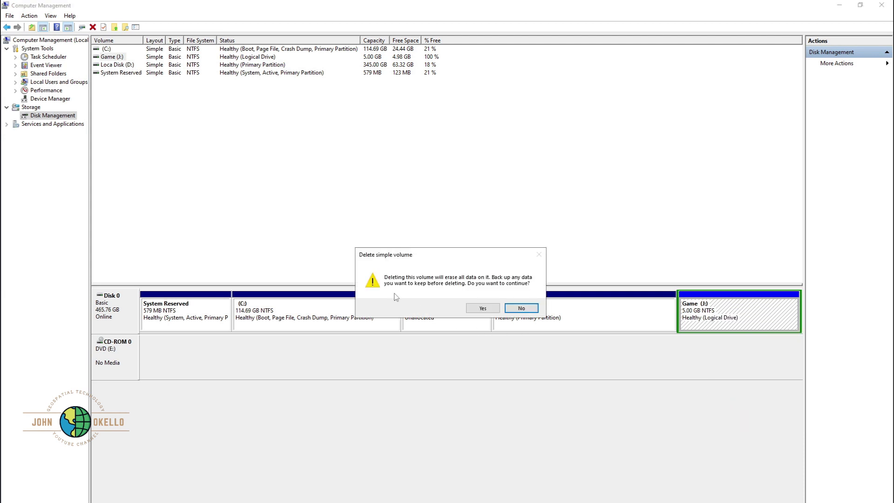
pyautogui.click(482, 309)
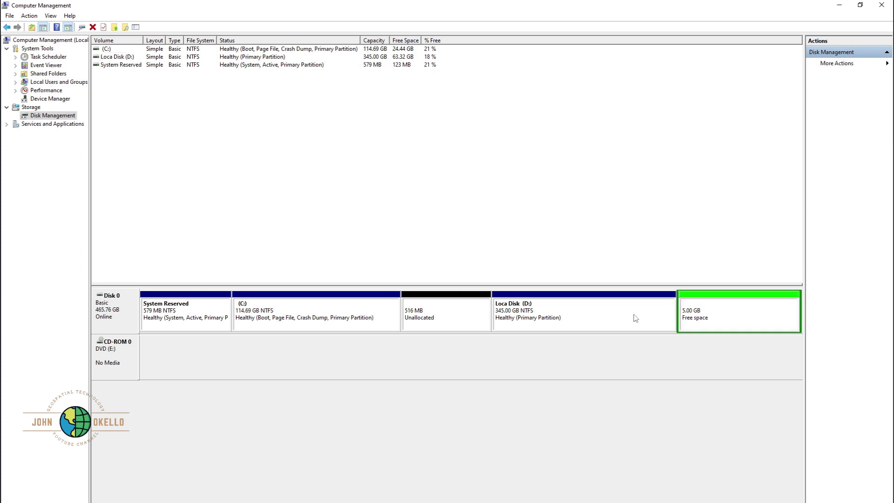
# - Delete the 5.00 GB free-space extended partition on Disk 0 to turn it into unallocated space
pyautogui.rightClick(716, 324)
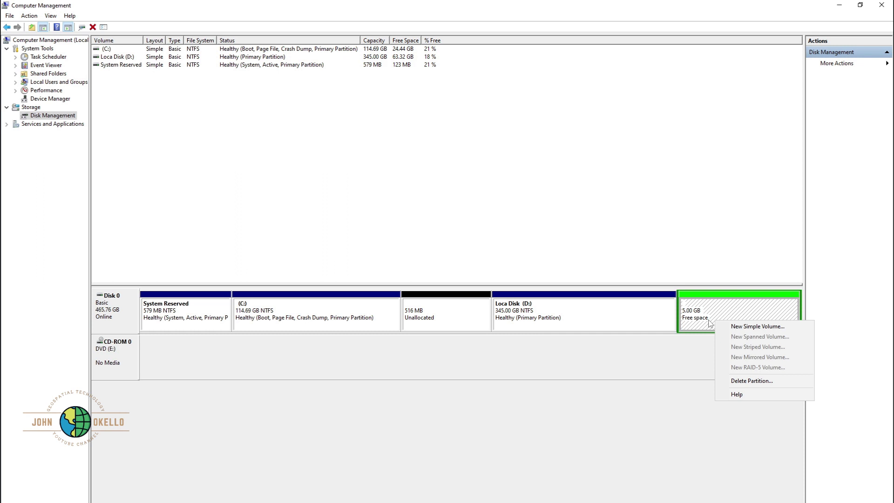
pyautogui.click(677, 381)
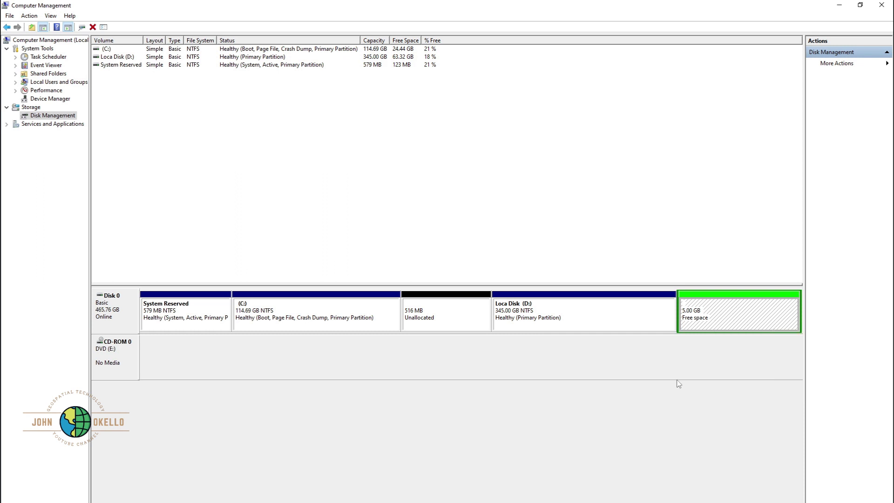
pyautogui.rightClick(708, 309)
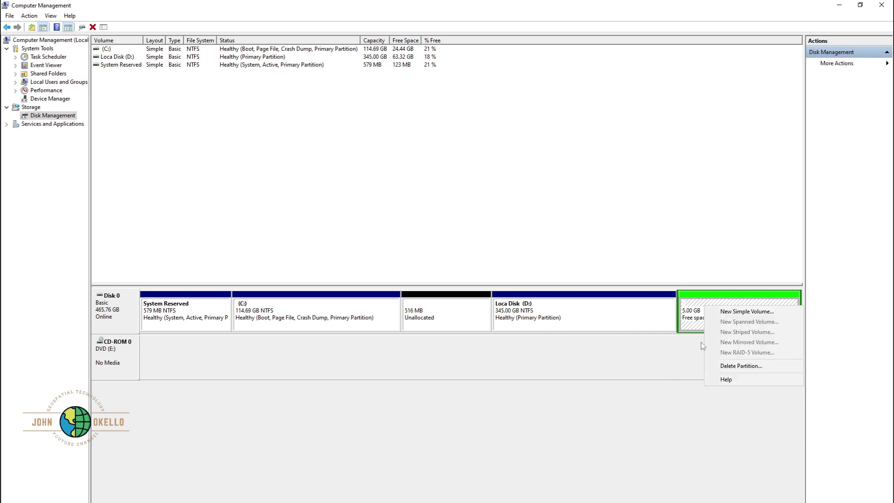
pyautogui.click(729, 370)
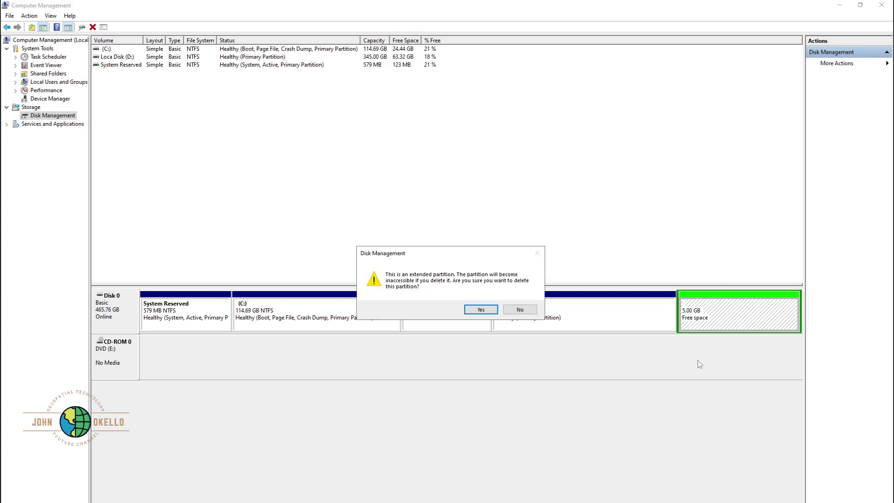
pyautogui.click(479, 310)
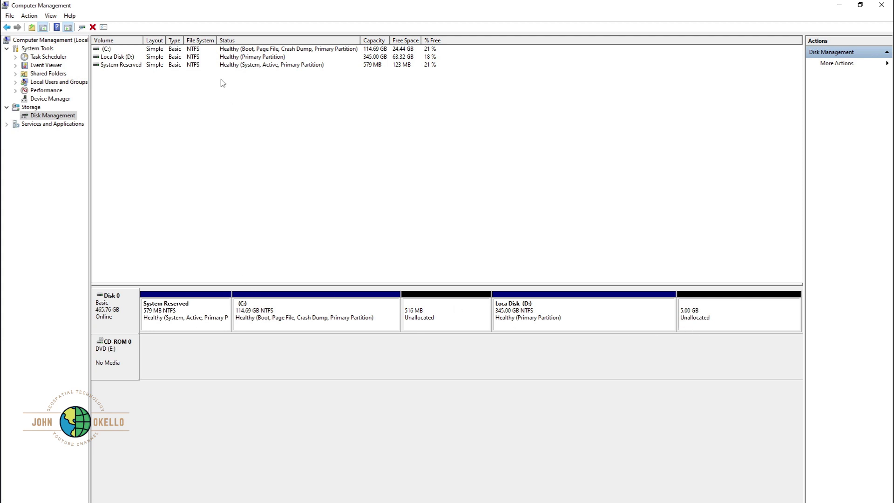
# - Check how much unallocated space the Extend Volume Wizard offers for the C: volume, and leave the wizard without extending it
pyautogui.click(320, 312)
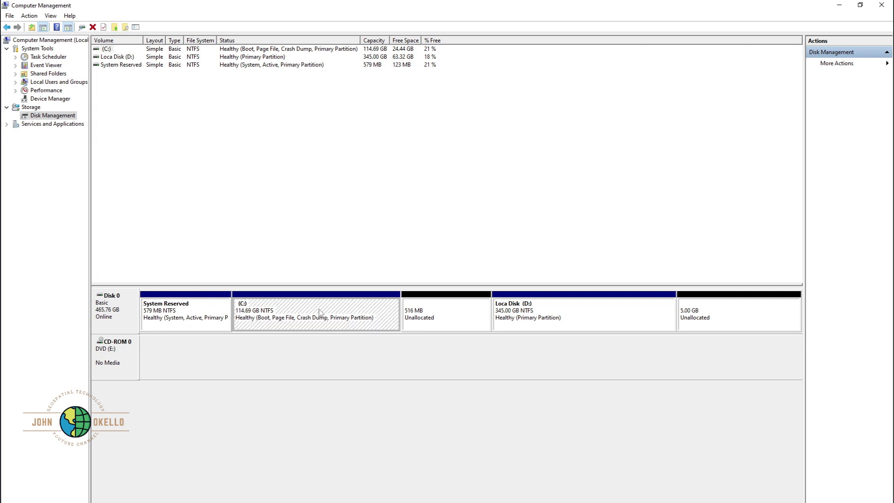
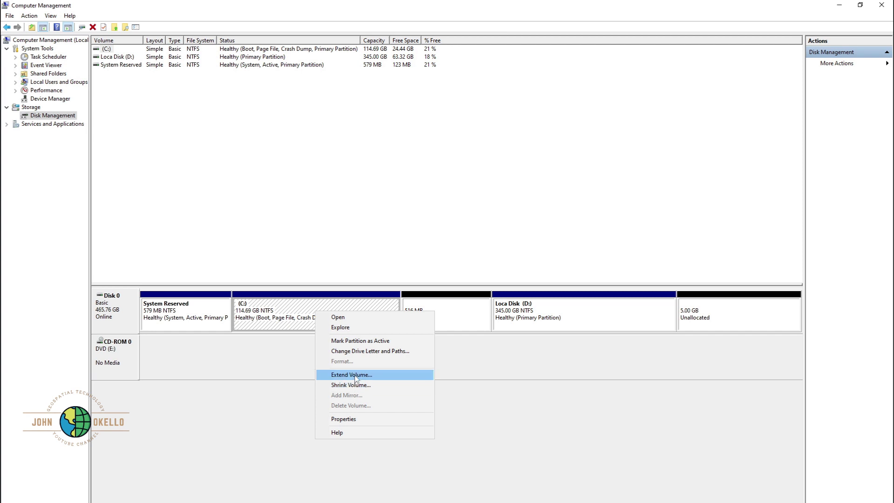
pyautogui.click(352, 375)
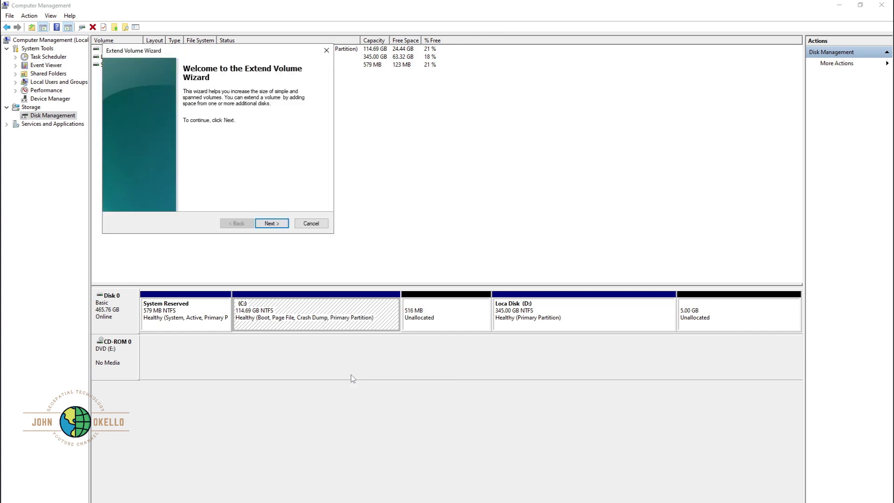
pyautogui.click(271, 224)
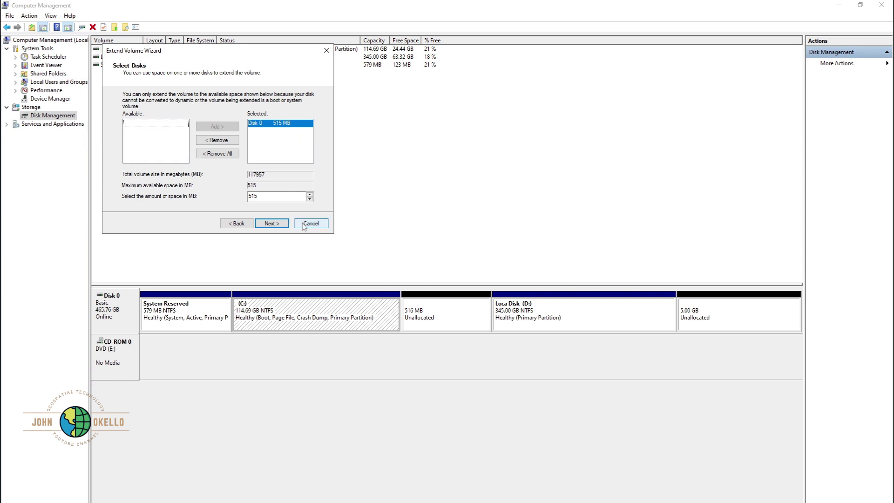
pyautogui.click(326, 50)
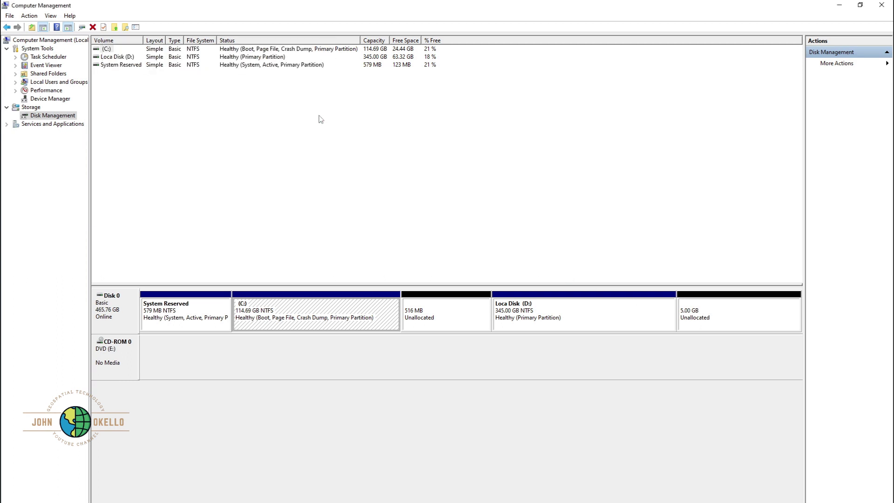
pyautogui.rightClick(325, 309)
pyautogui.click(364, 374)
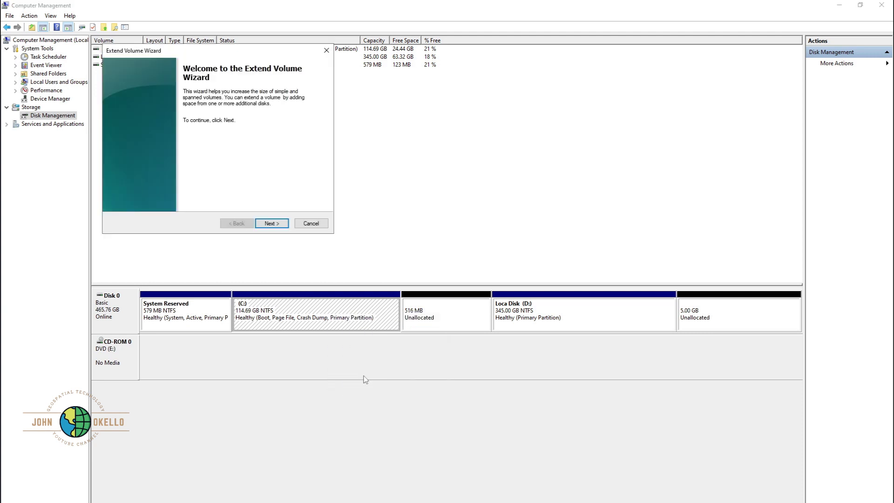
pyautogui.click(275, 225)
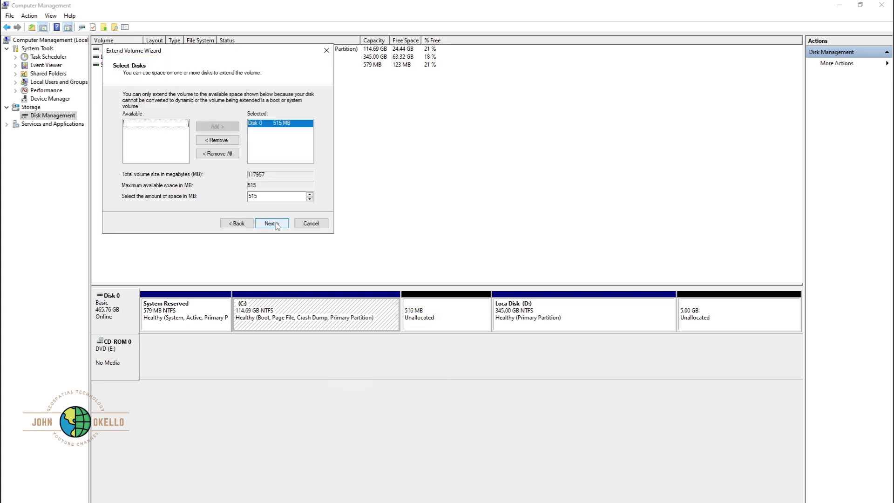
pyautogui.click(326, 51)
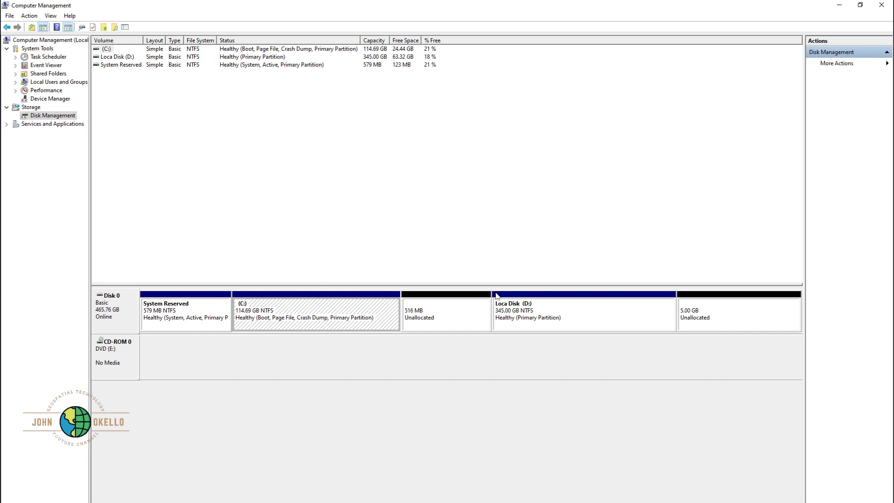
# - Check the space the Extend Volume Wizard offers for Loca Disk (D:), cancel it, and view the options for the 5.00 GB unallocated space
pyautogui.rightClick(519, 313)
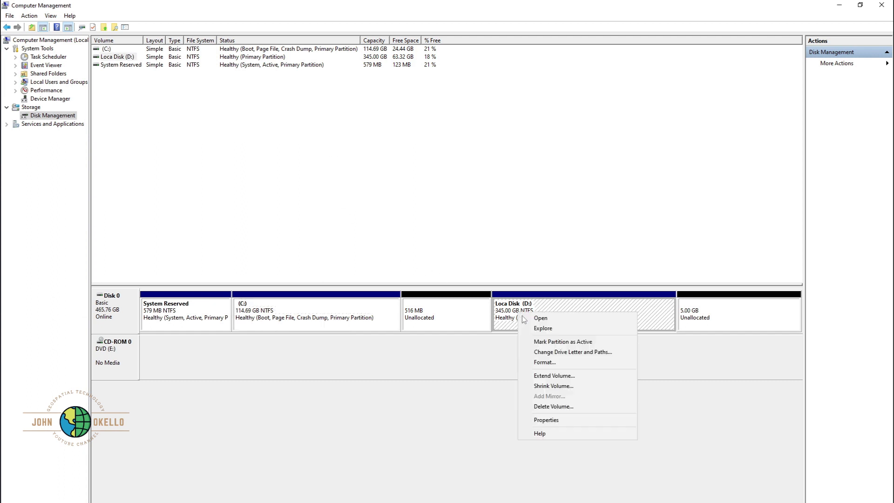
pyautogui.click(549, 376)
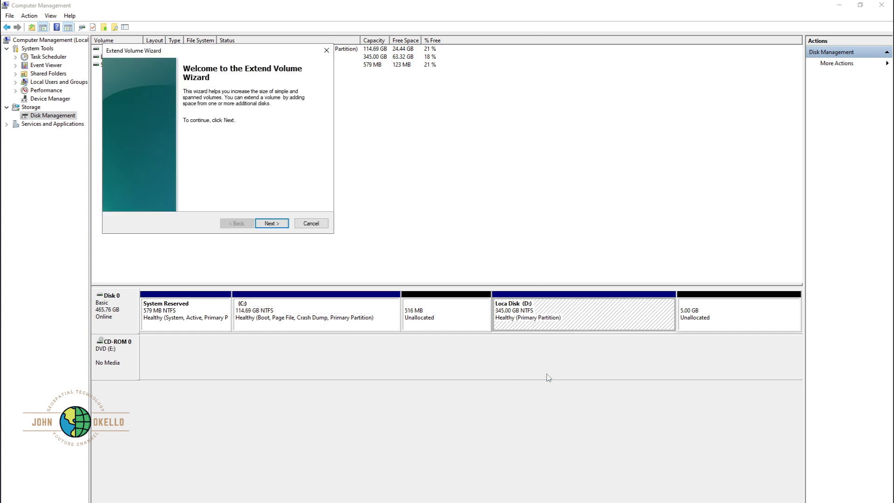
pyautogui.click(266, 223)
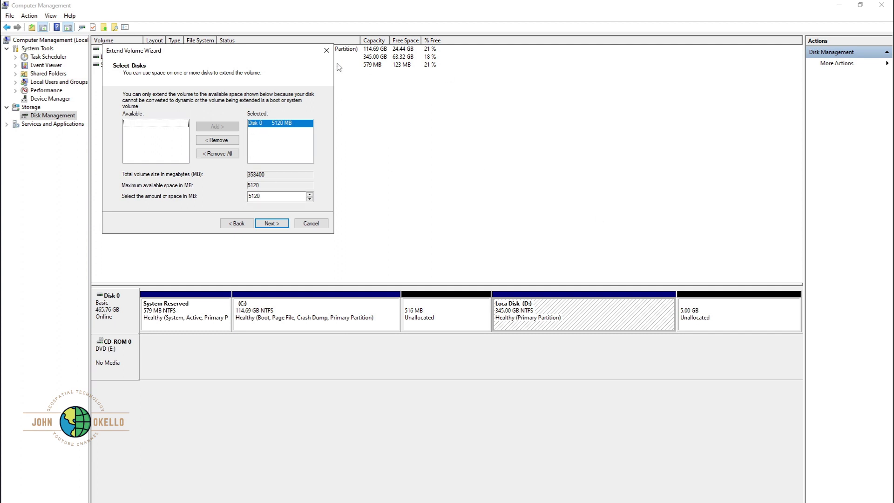
pyautogui.click(326, 50)
pyautogui.rightClick(704, 305)
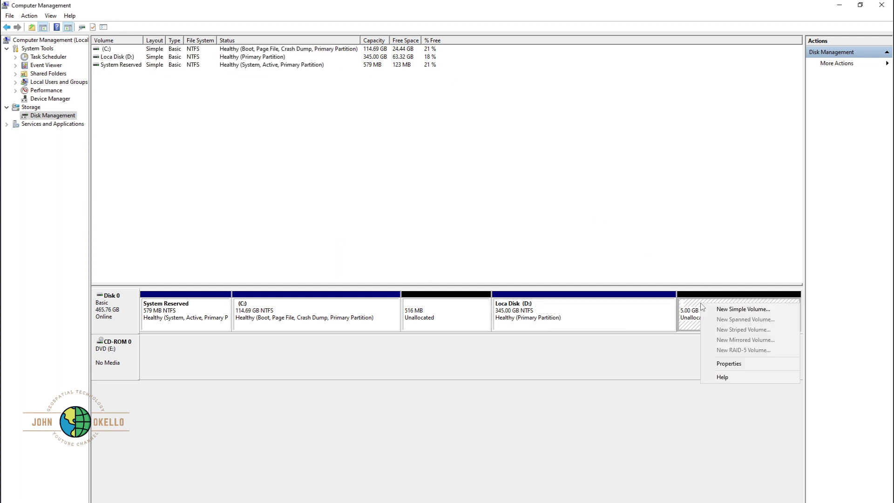
# - Extend the Loca Disk (D:) volume with 5120 MB of unallocated space from Disk 0
pyautogui.click(604, 311)
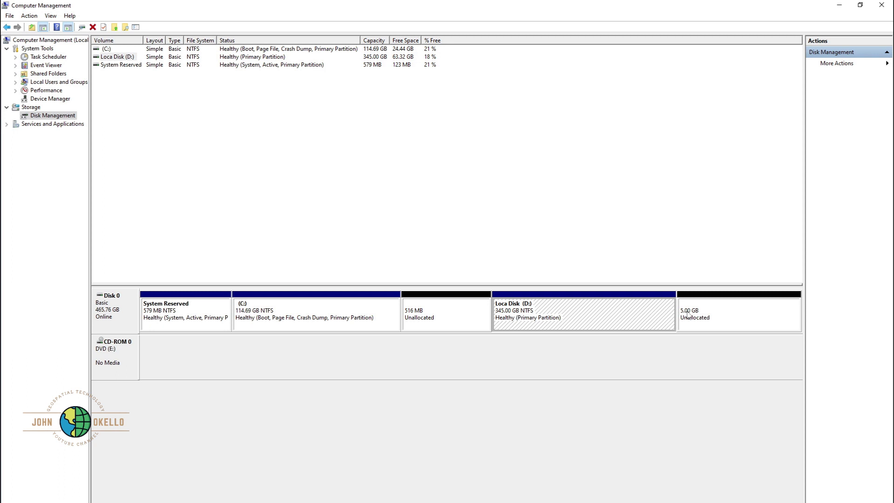
pyautogui.rightClick(568, 308)
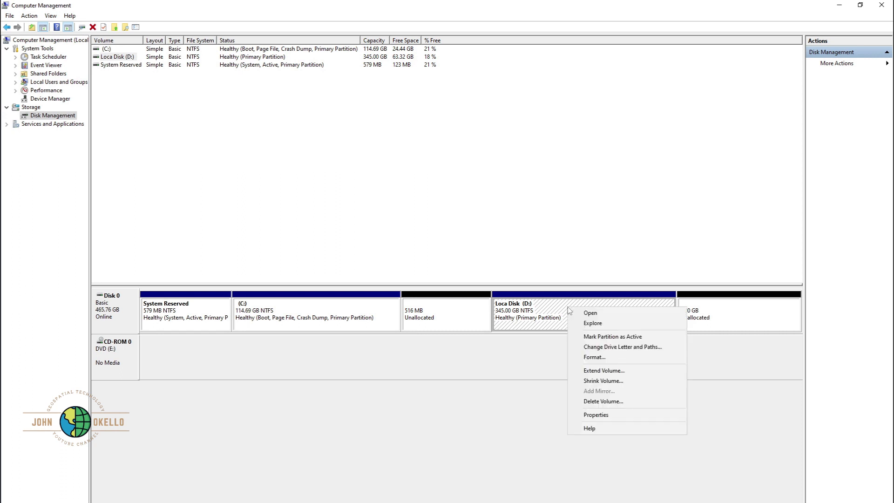
pyautogui.click(600, 371)
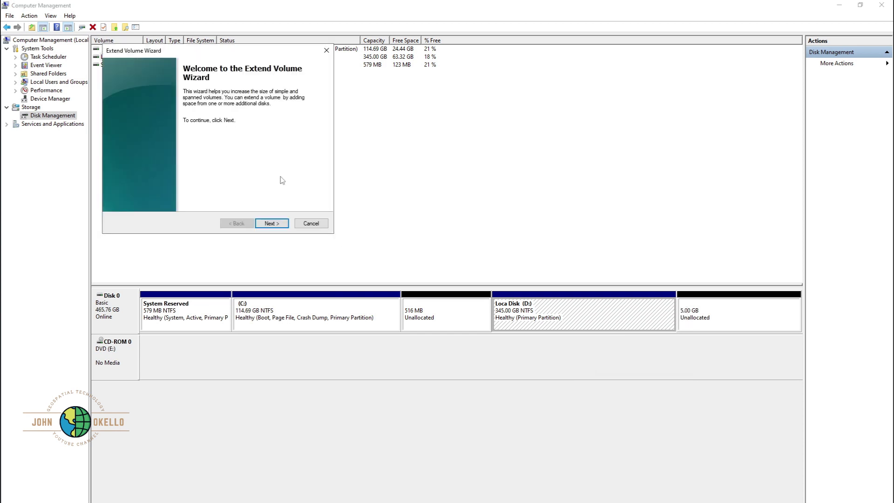
pyautogui.click(272, 224)
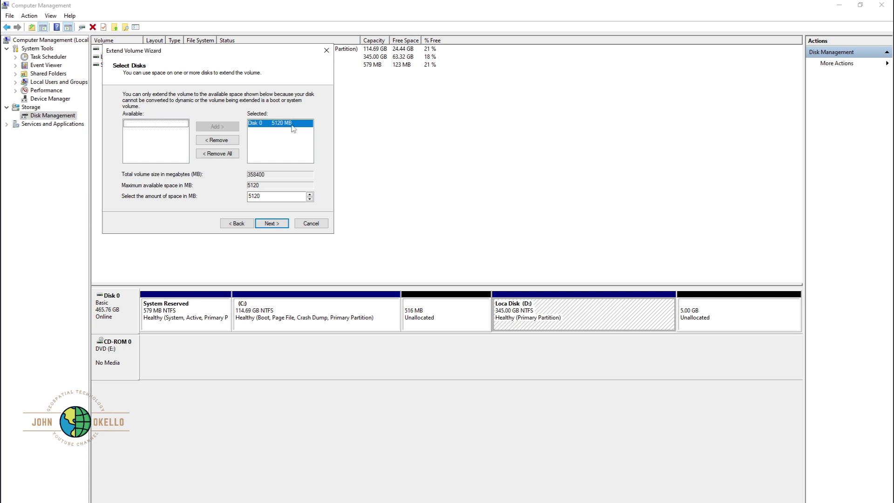
pyautogui.click(274, 224)
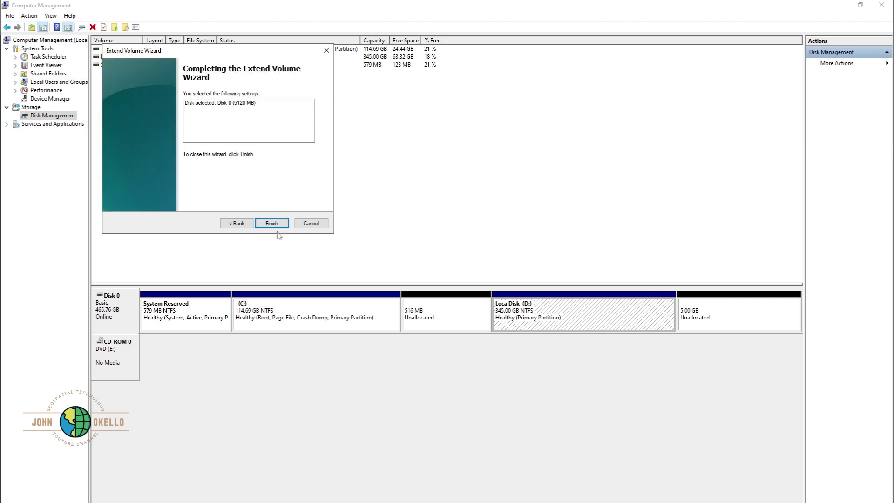
pyautogui.click(277, 226)
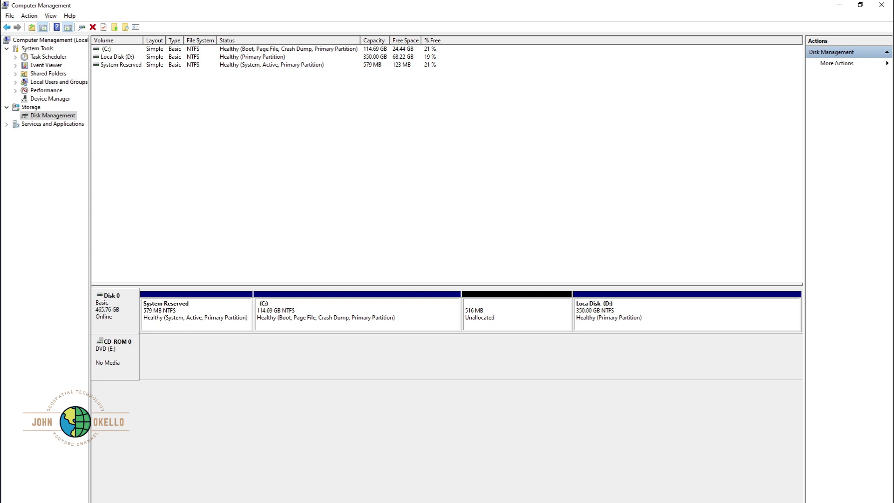
# - Check the size of Loca Disk (D:) under This PC in File Explorer, and return to Disk Management
pyautogui.press('super+e')
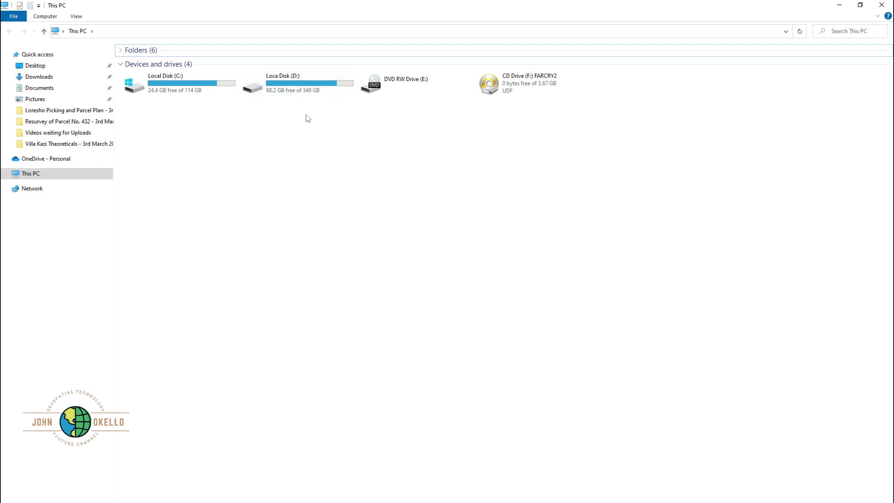
pyautogui.click(883, 4)
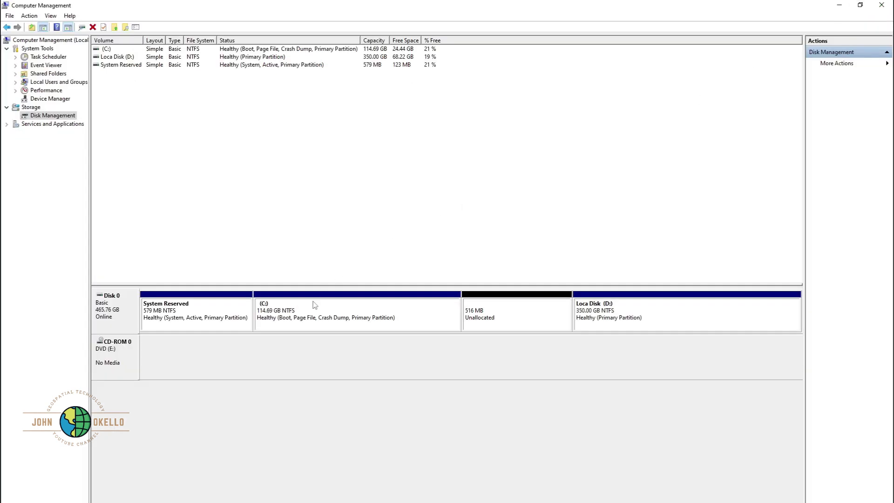